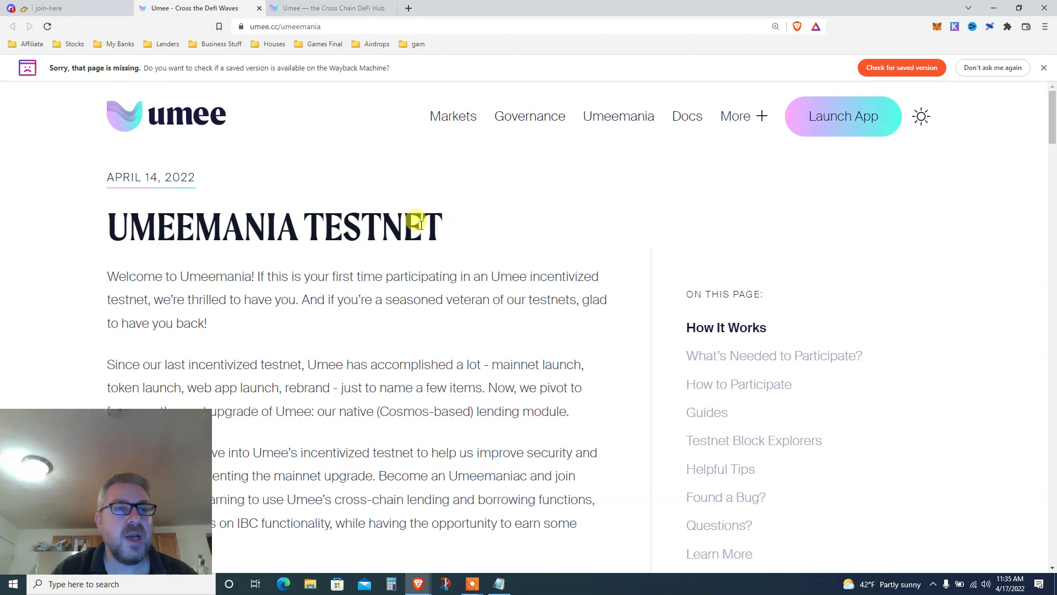
# - Highlight the UMEEMANIA TESTNET title and the Welcome to Umeemania paragraph while reading
pyautogui.tripleClick(393, 231)
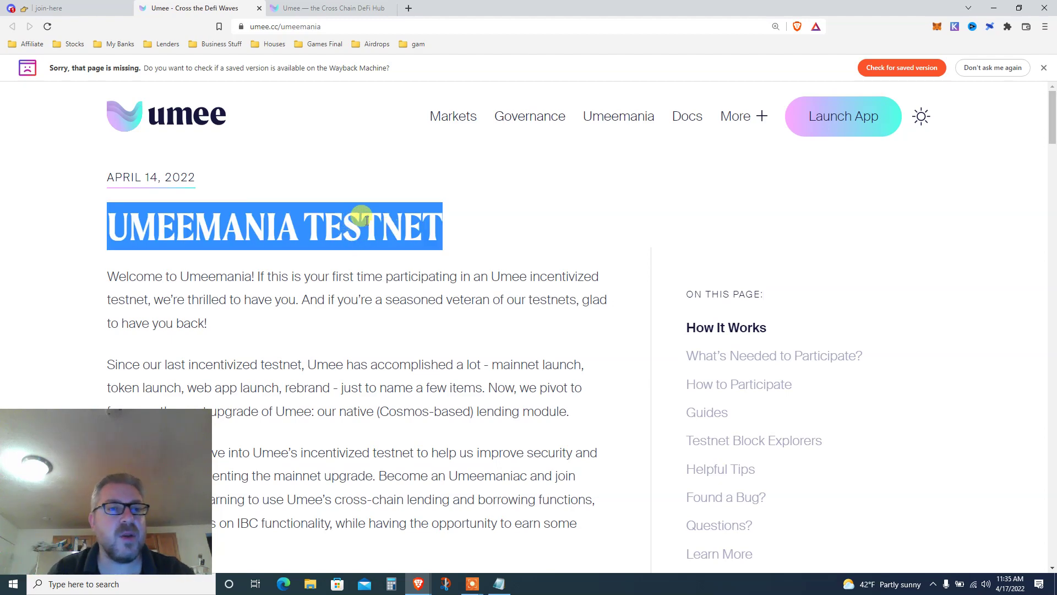
pyautogui.tripleClick(364, 300)
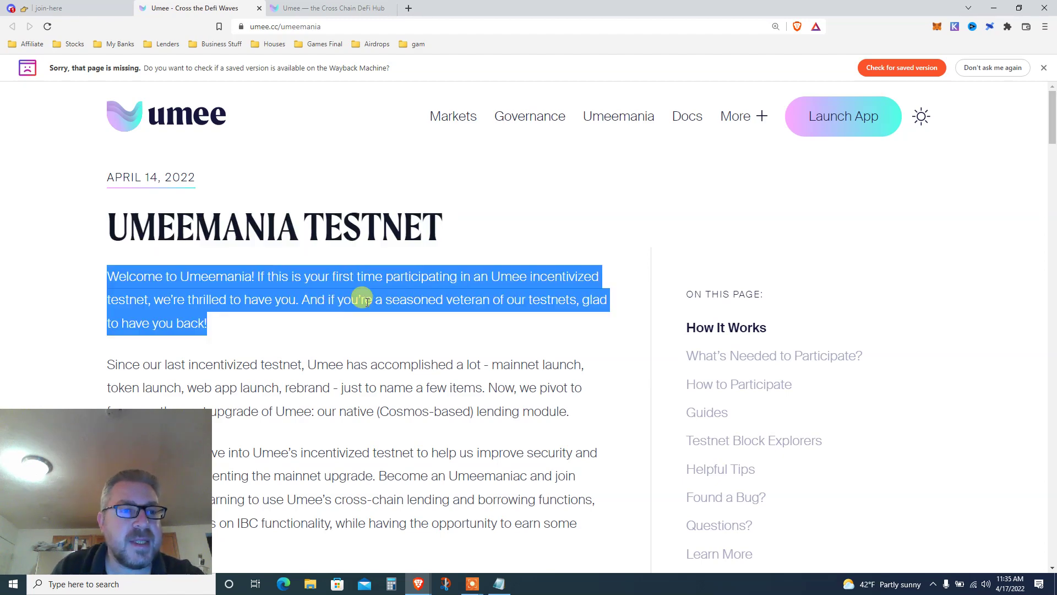
pyautogui.tripleClick(126, 176)
pyautogui.tripleClick(257, 300)
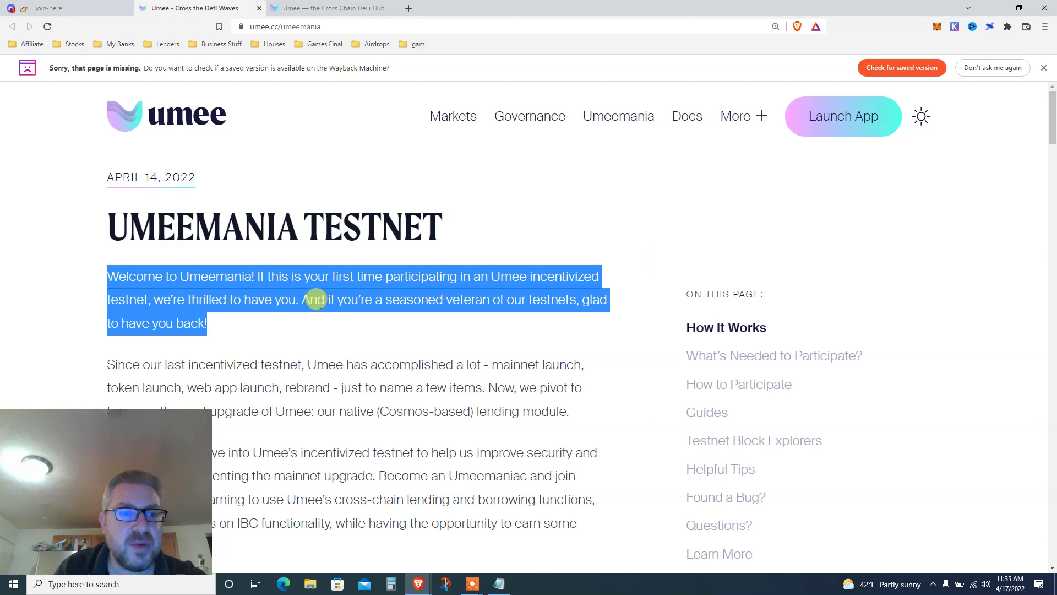
pyautogui.click(368, 297)
pyautogui.tripleClick(367, 297)
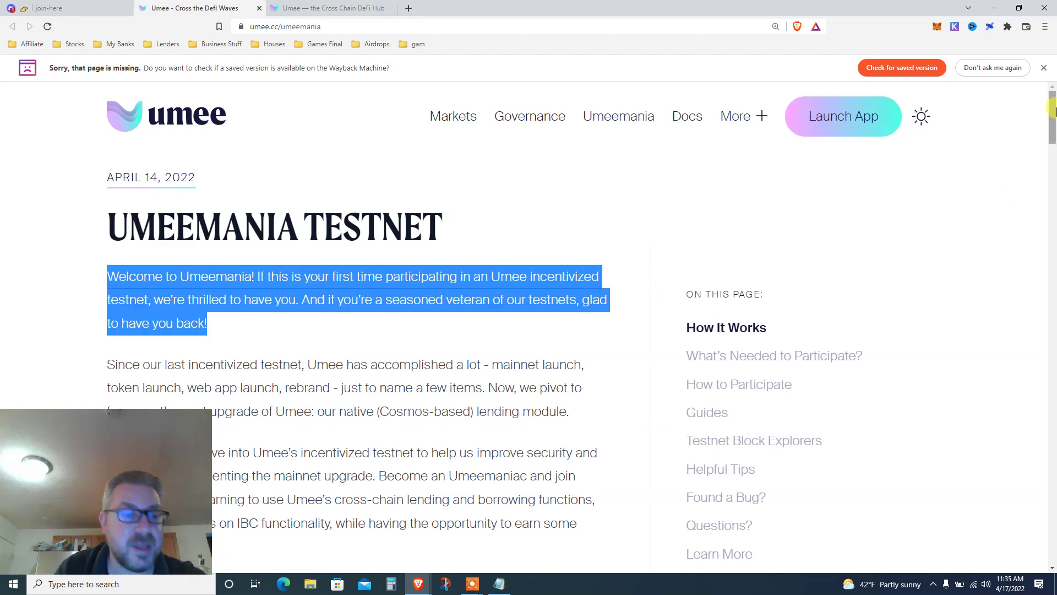
# - Read and highlight the accomplishments and join-the-testnet paragraphs, continuing down to How It Works
pyautogui.moveTo(1053, 110); pyautogui.dragTo(1054, 132)
pyautogui.tripleClick(421, 251)
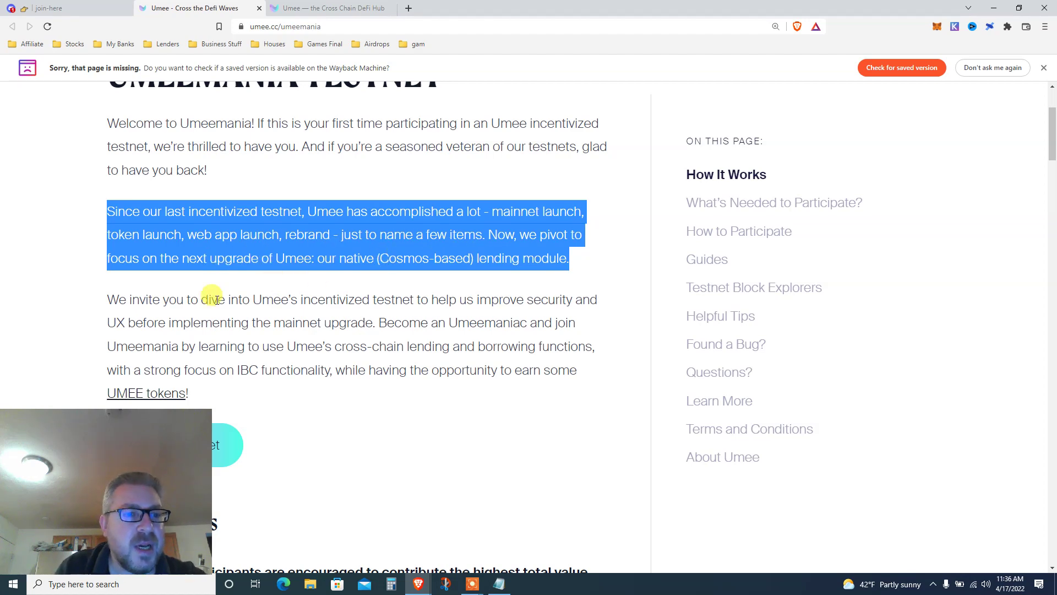
pyautogui.tripleClick(226, 319)
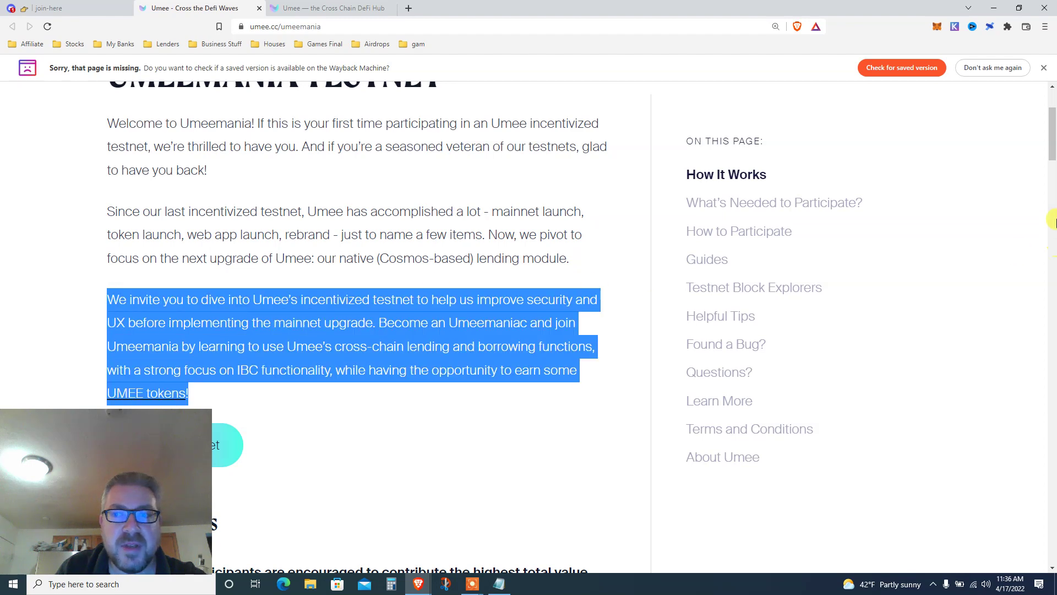
pyautogui.scroll(-3, 751, 153)
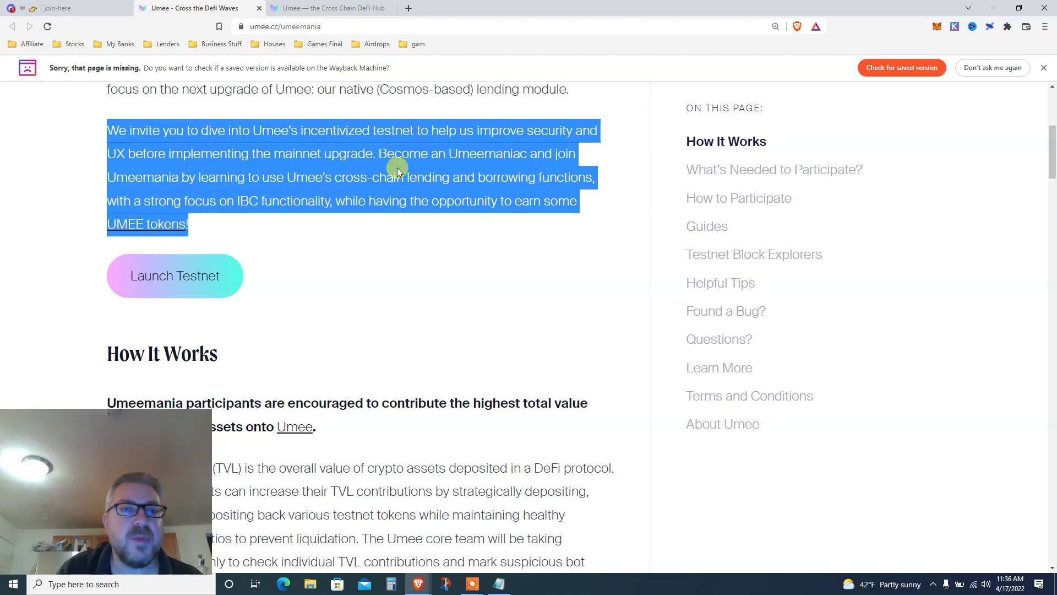
pyautogui.tripleClick(389, 168)
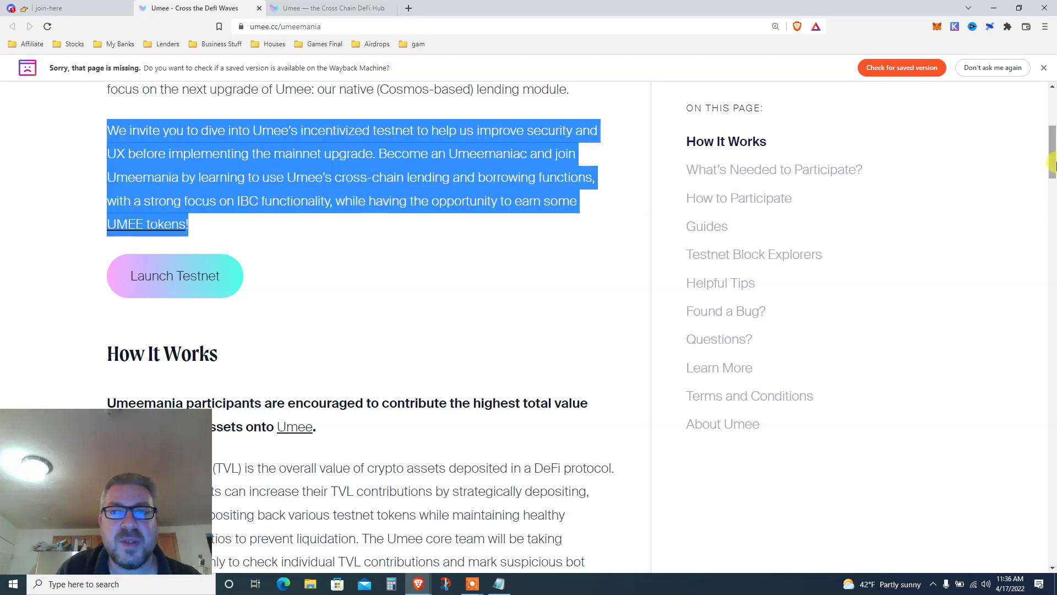
pyautogui.moveTo(1051, 162); pyautogui.dragTo(1052, 182)
pyautogui.scroll(-1, 1052, 181)
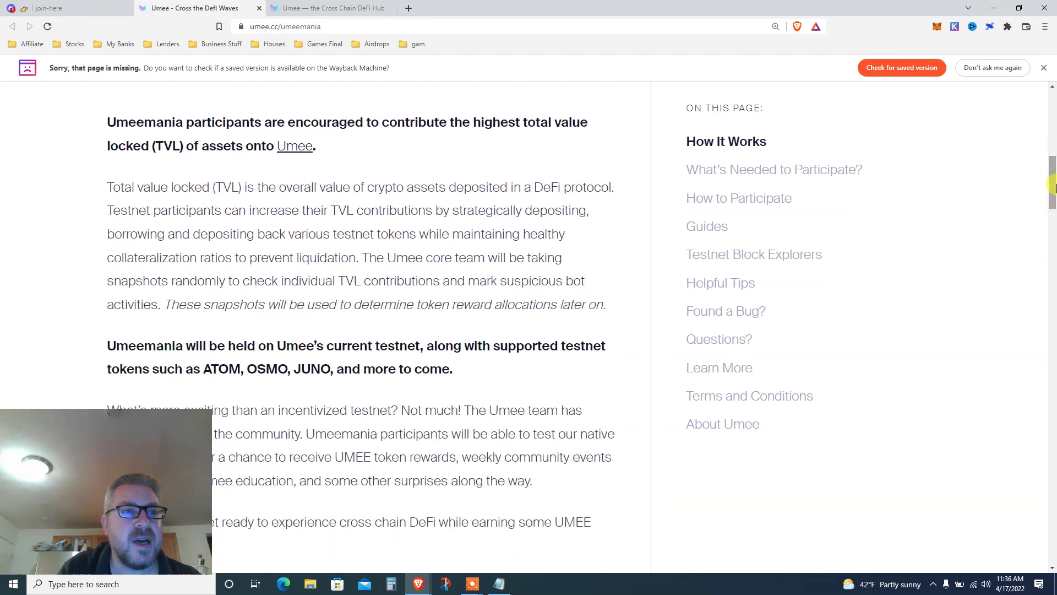
# - Highlight the bold TVL statement and the paragraph explaining total value locked
pyautogui.tripleClick(369, 121)
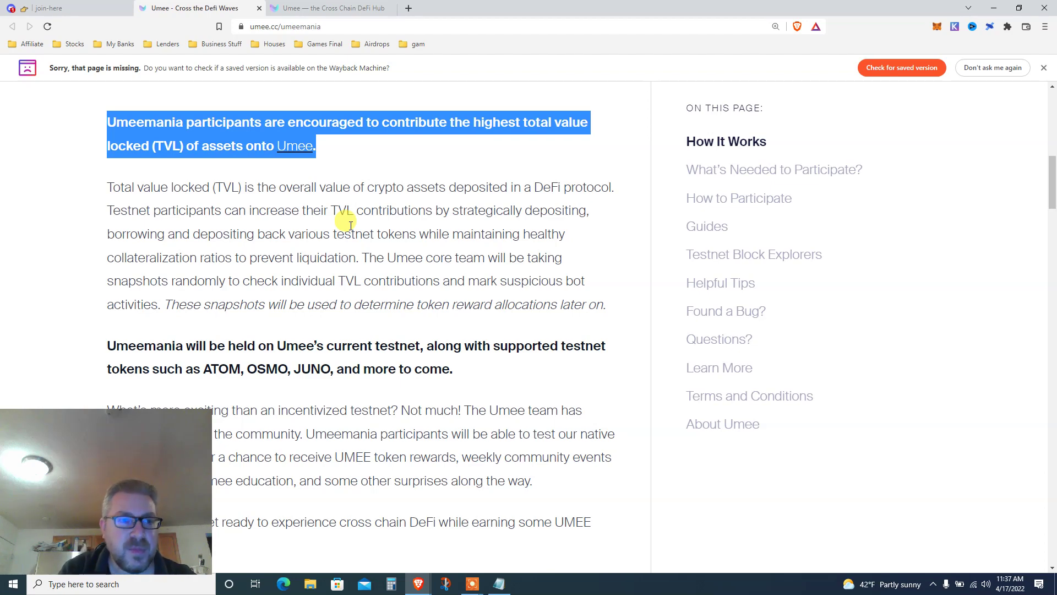
pyautogui.tripleClick(229, 187)
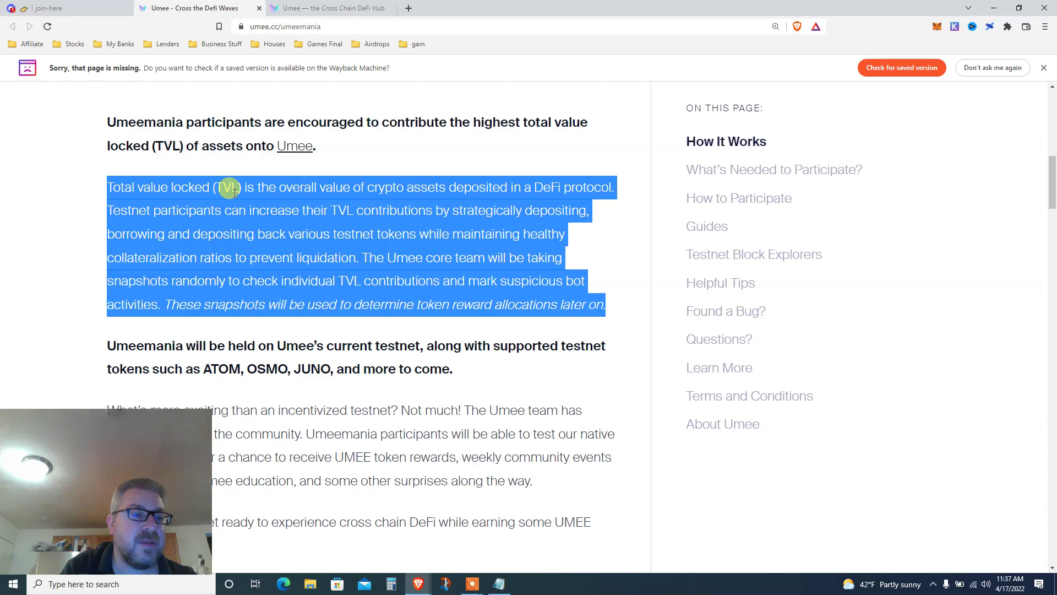
pyautogui.click(315, 238)
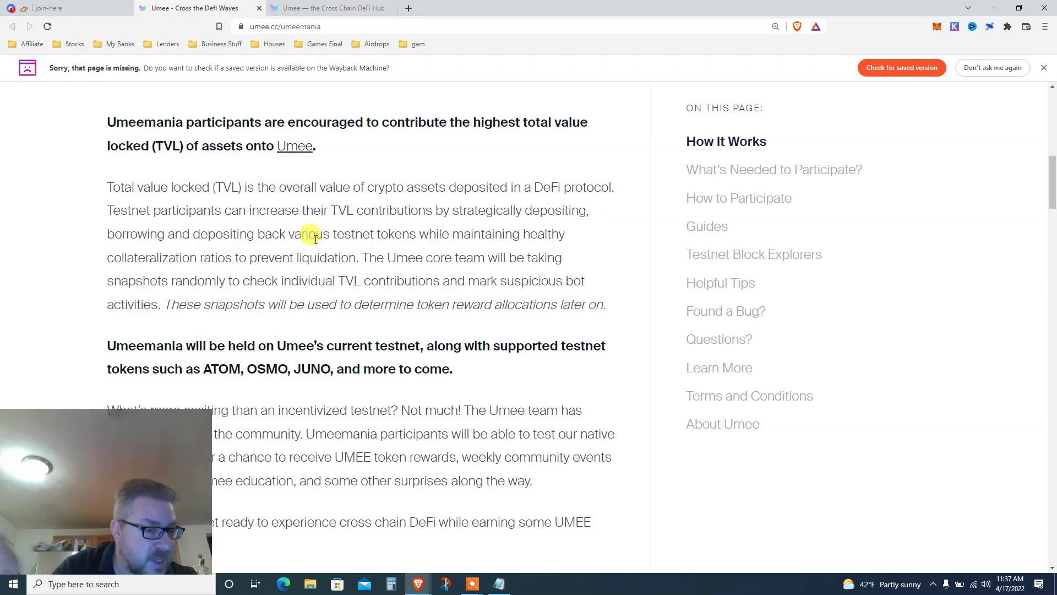
pyautogui.tripleClick(236, 236)
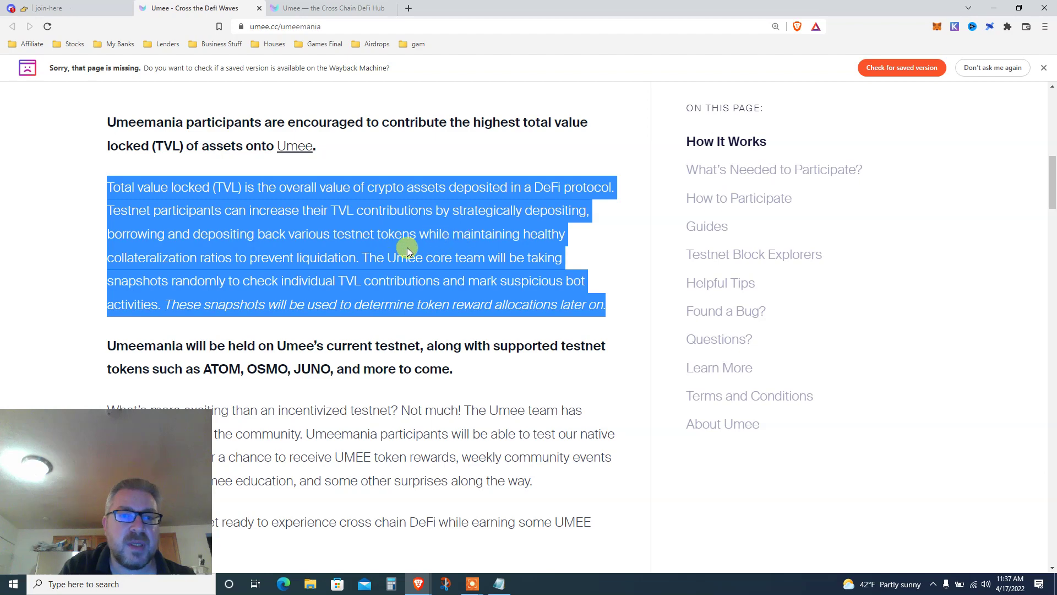
pyautogui.click(270, 263)
pyautogui.tripleClick(339, 266)
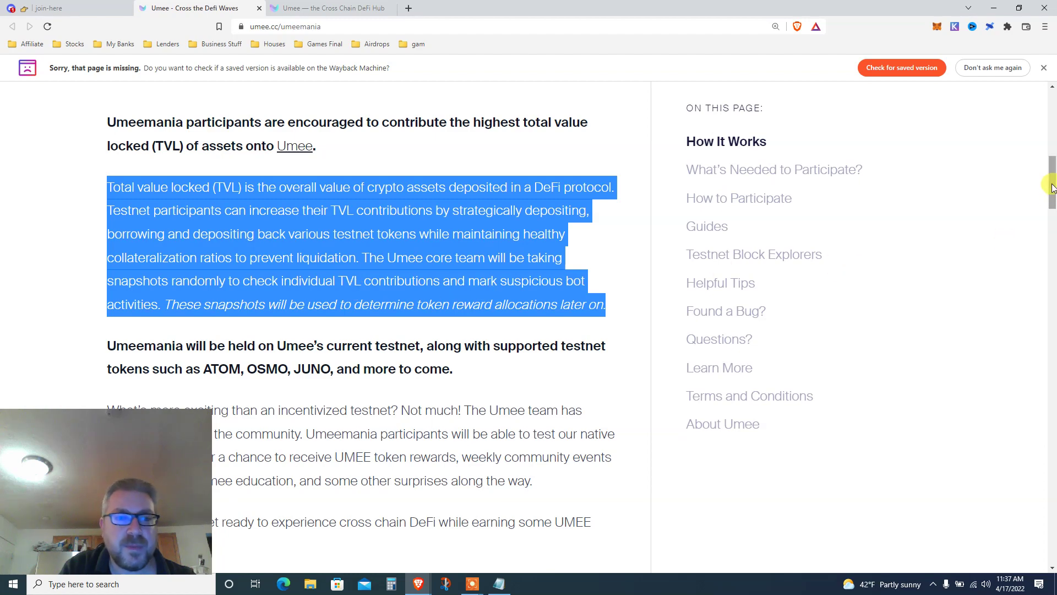
# - Highlight the supported-tokens and community-rewards paragraphs, then the laptop and Umee wallet requirements
pyautogui.moveTo(1051, 177); pyautogui.dragTo(1053, 207)
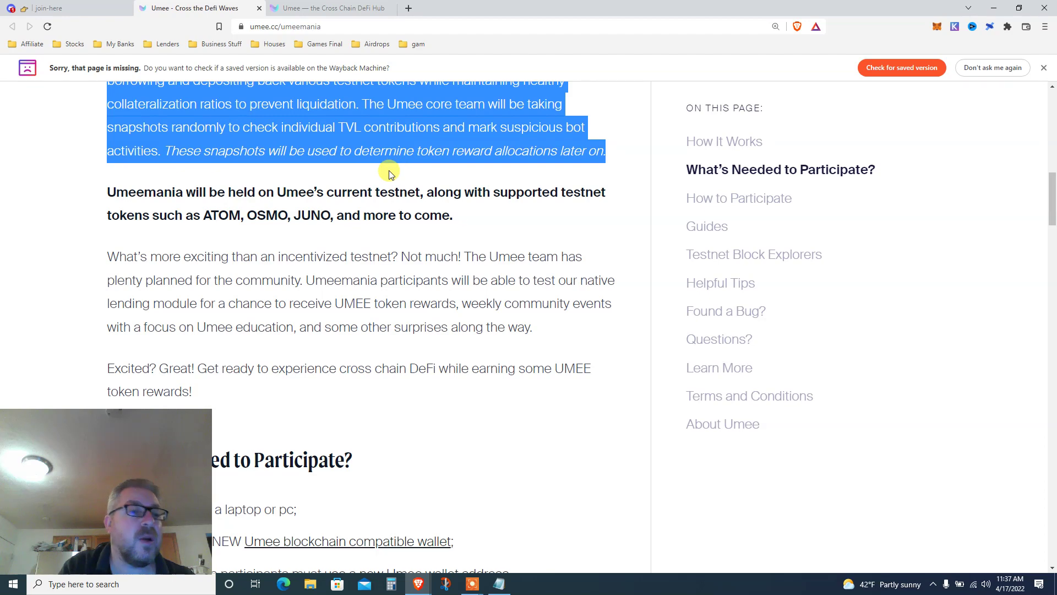
pyautogui.tripleClick(340, 192)
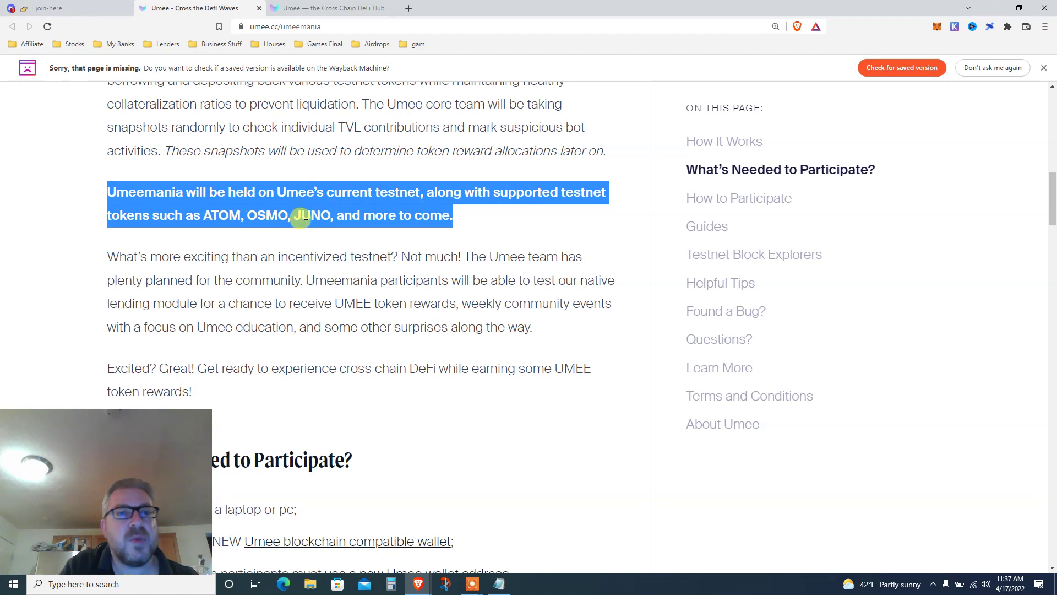
pyautogui.tripleClick(289, 279)
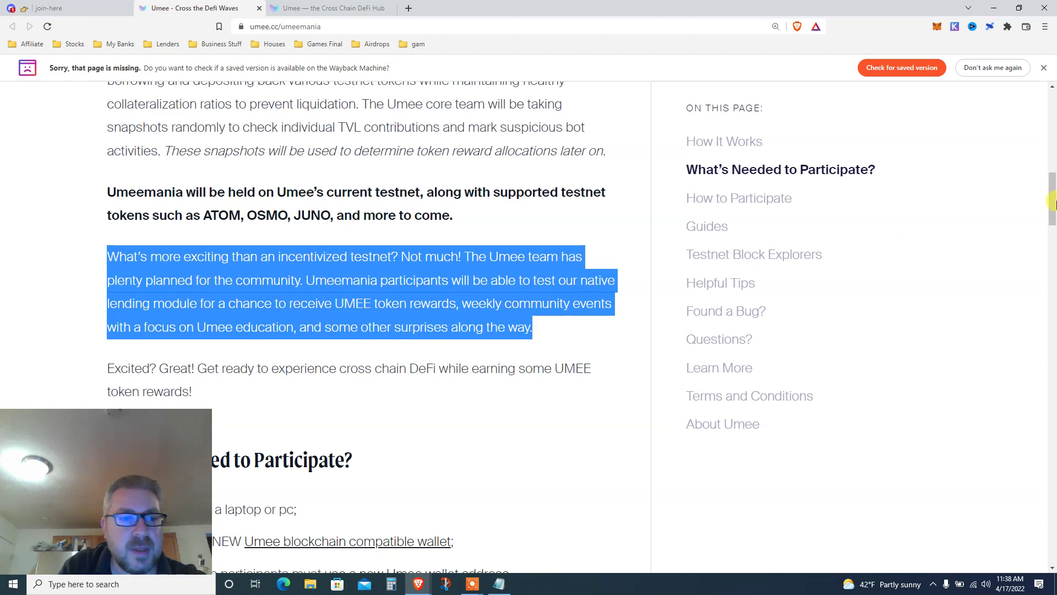
pyautogui.moveTo(1052, 205); pyautogui.dragTo(1052, 240)
pyautogui.tripleClick(232, 172)
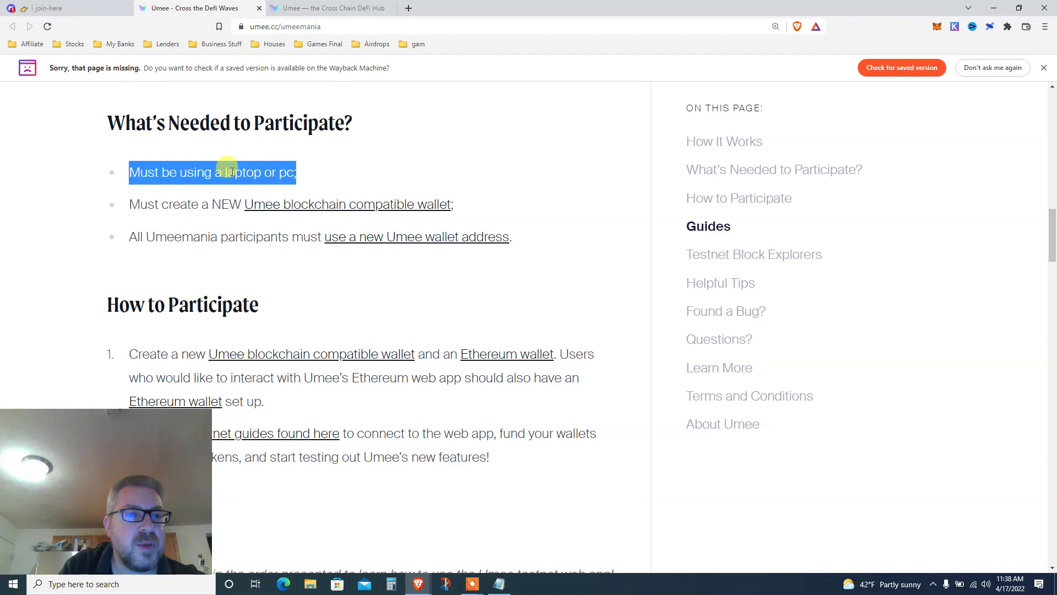
pyautogui.tripleClick(180, 204)
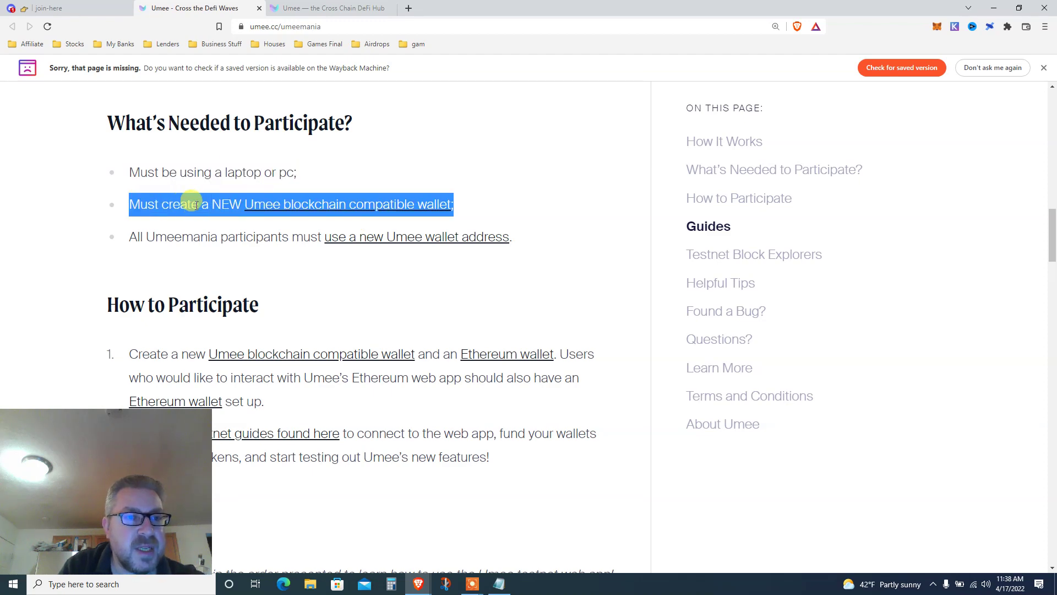
pyautogui.click(199, 204)
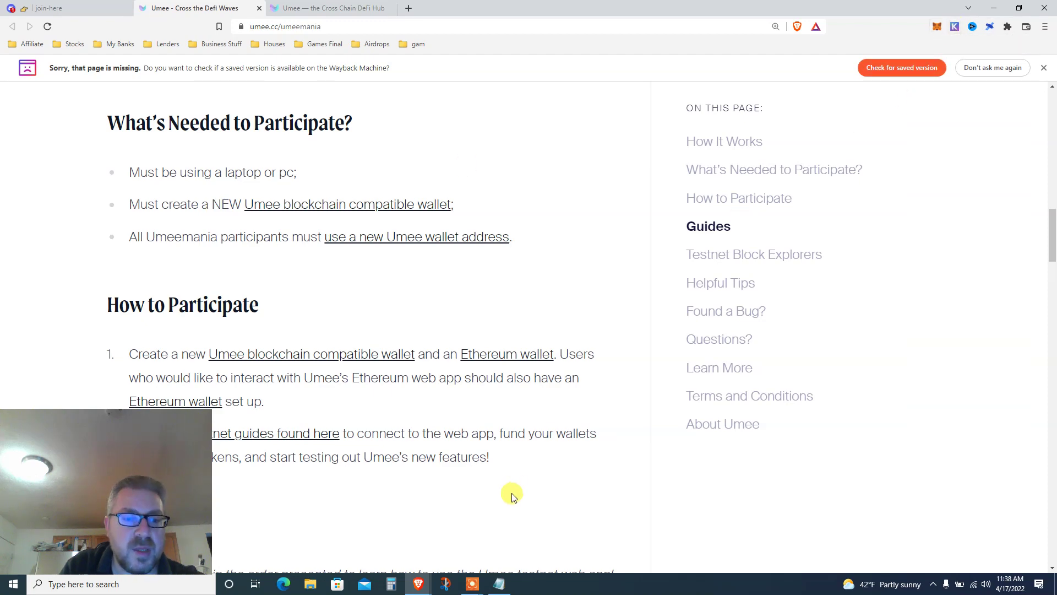
pyautogui.moveTo(472, 583)
pyautogui.click(486, 560)
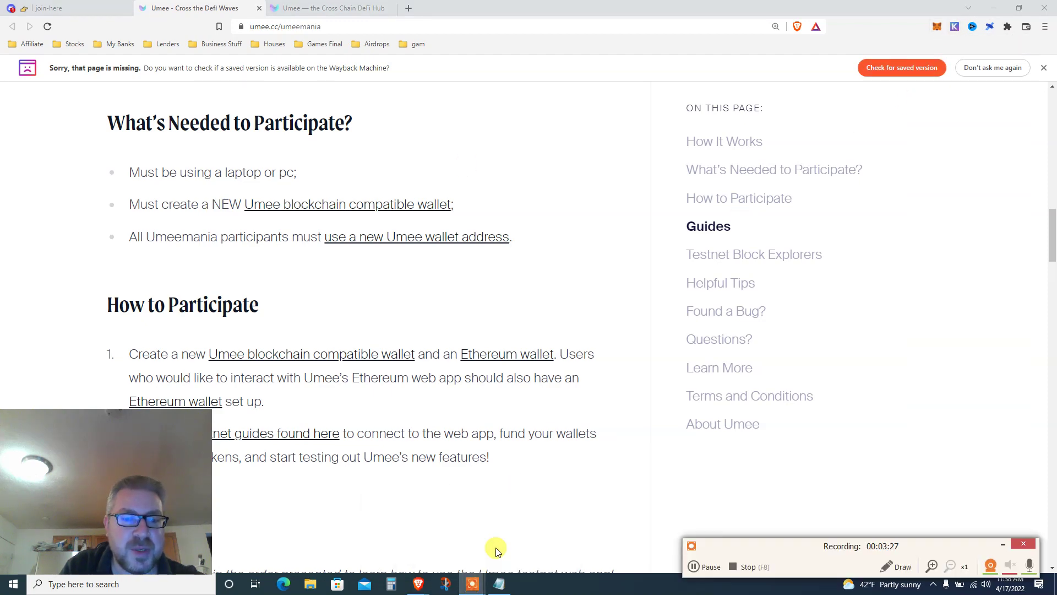
pyautogui.click(705, 565)
pyautogui.click(705, 565)
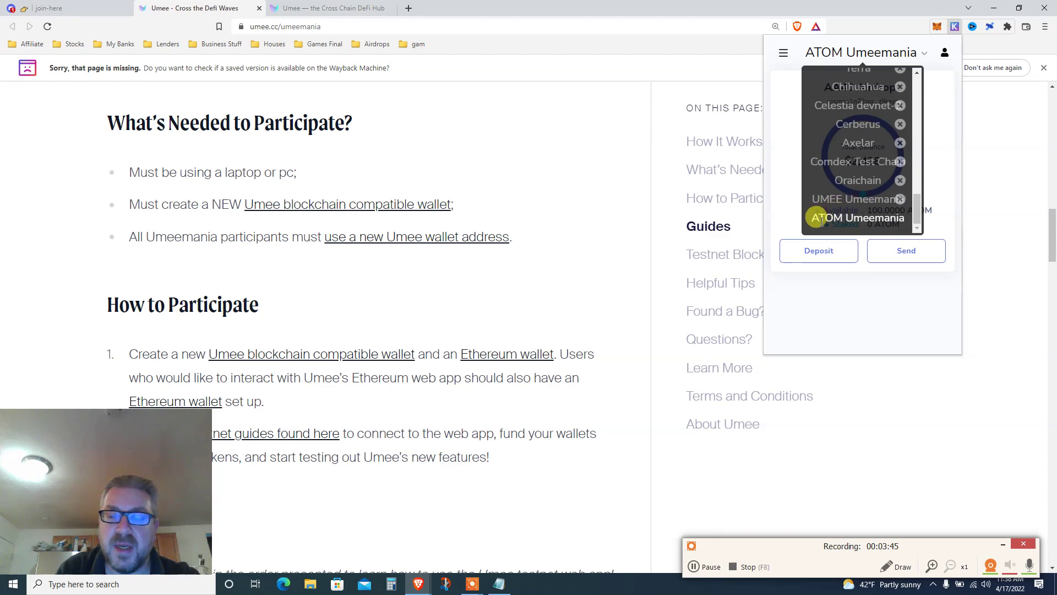
pyautogui.moveTo(917, 210)
pyautogui.mouseDown()
pyautogui.moveTo(917, 184)
pyautogui.moveTo(917, 216)
pyautogui.mouseUp()
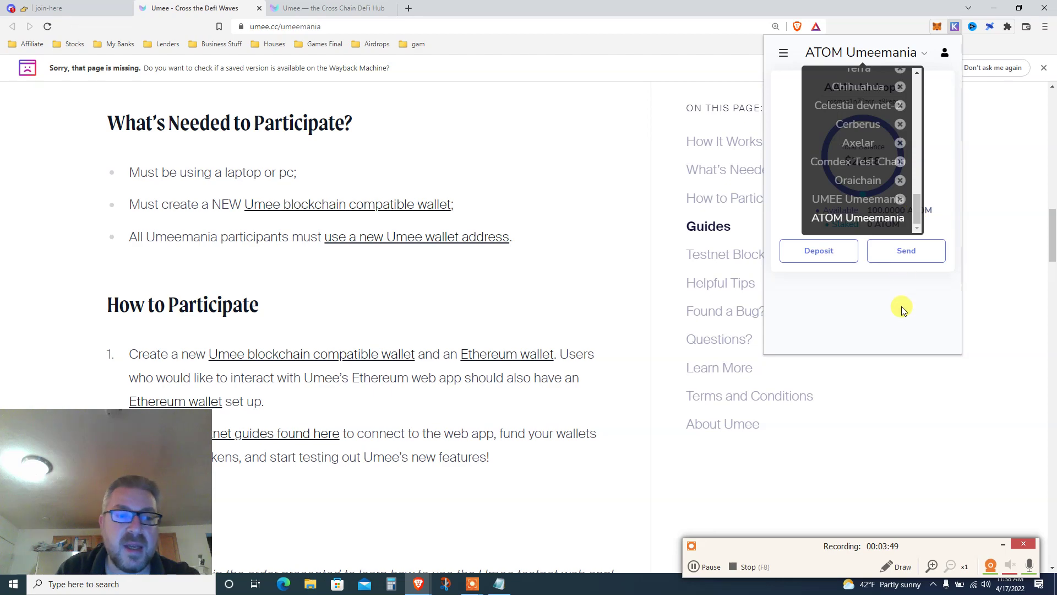
pyautogui.click(901, 306)
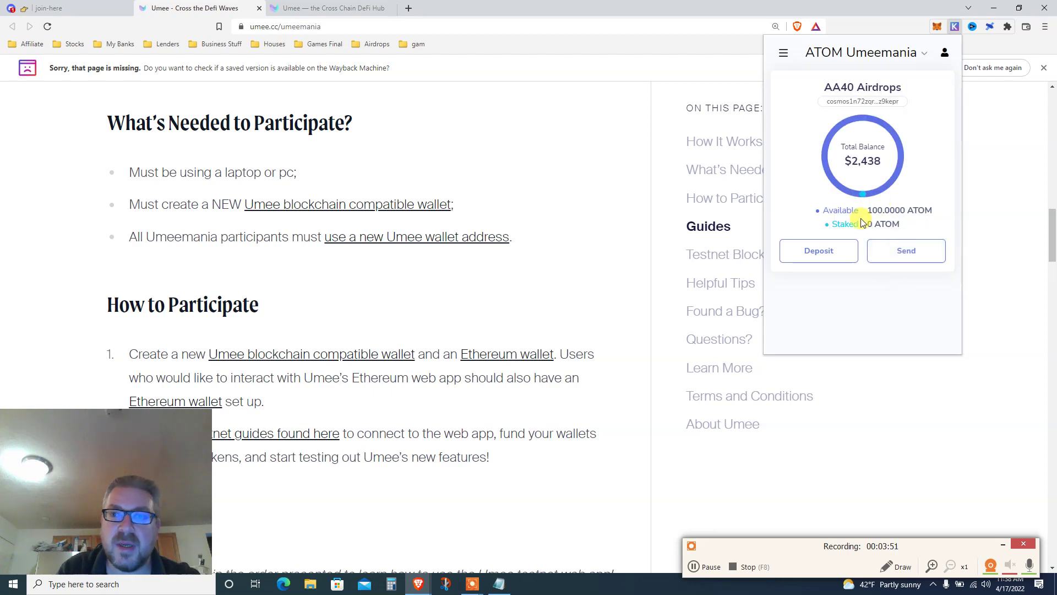
pyautogui.moveTo(869, 210); pyautogui.dragTo(933, 210)
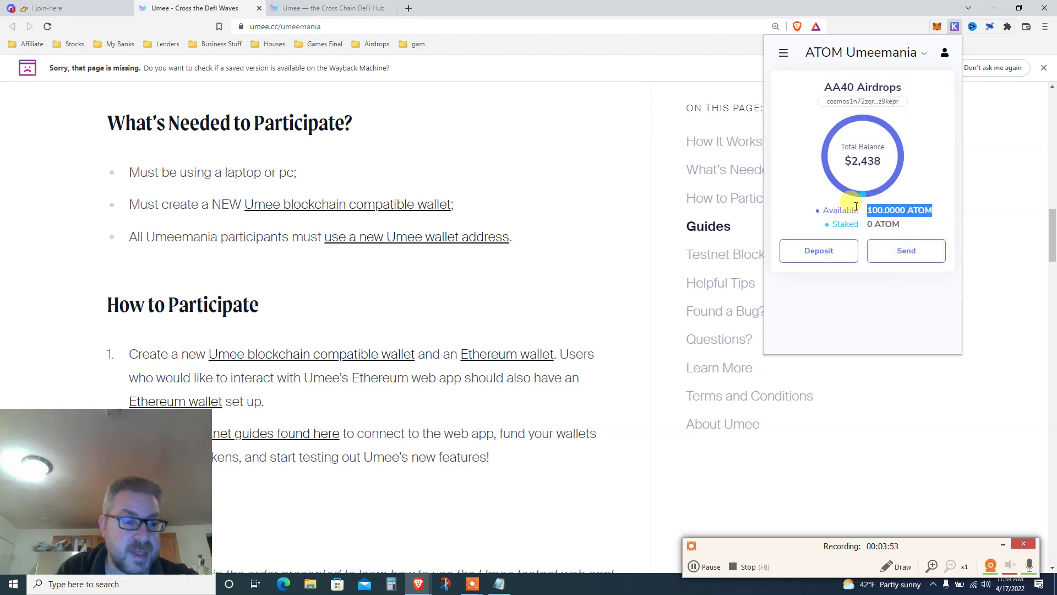
pyautogui.click(515, 283)
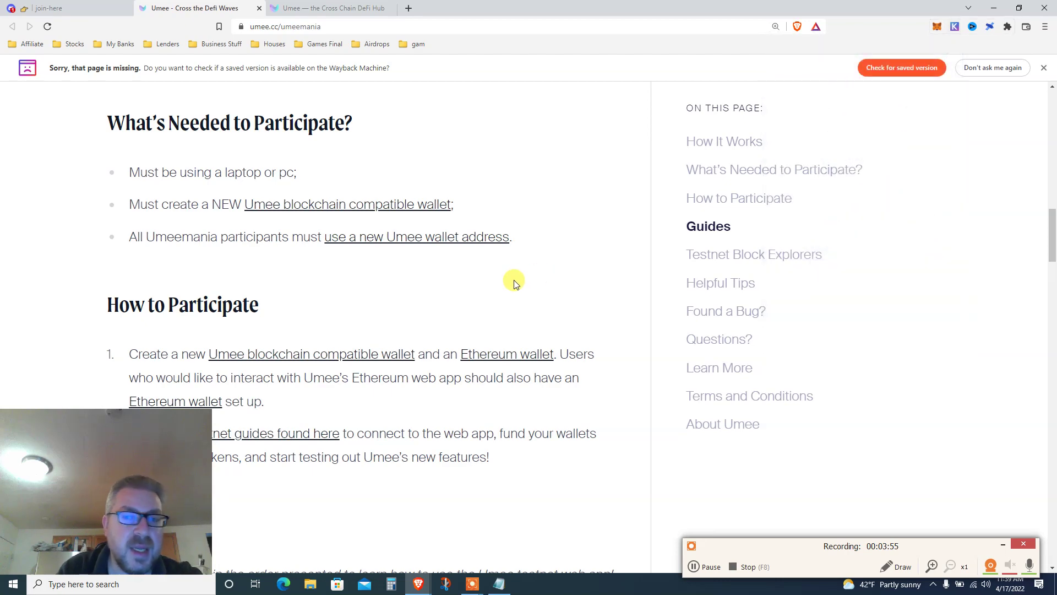
# - Open the testnet guides in a new tab and highlight the Discord faucet tip under Helpful Tips
pyautogui.scroll(-3, 1052, 228)
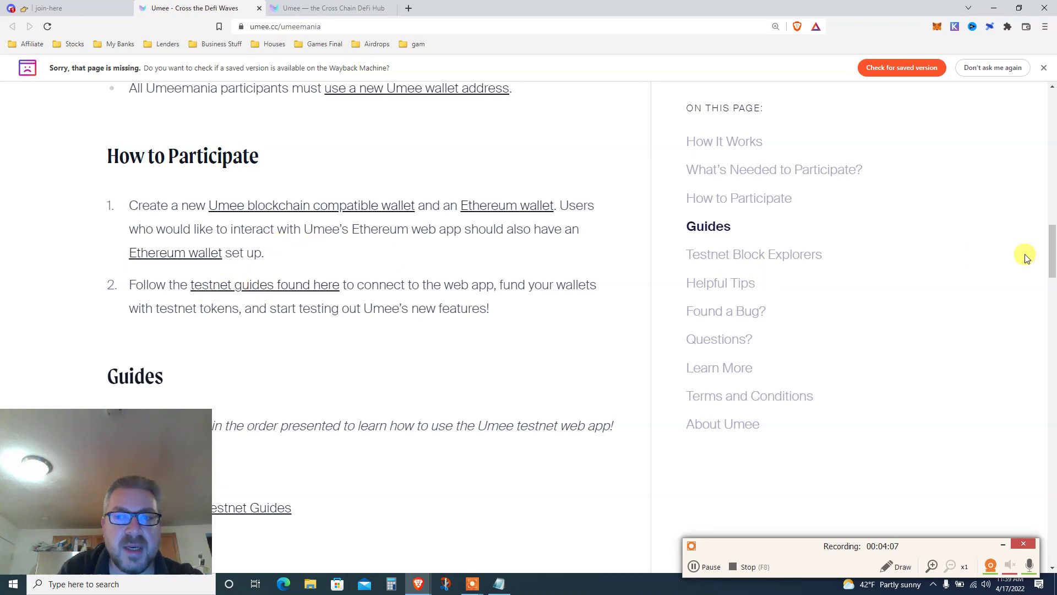
pyautogui.click(216, 286)
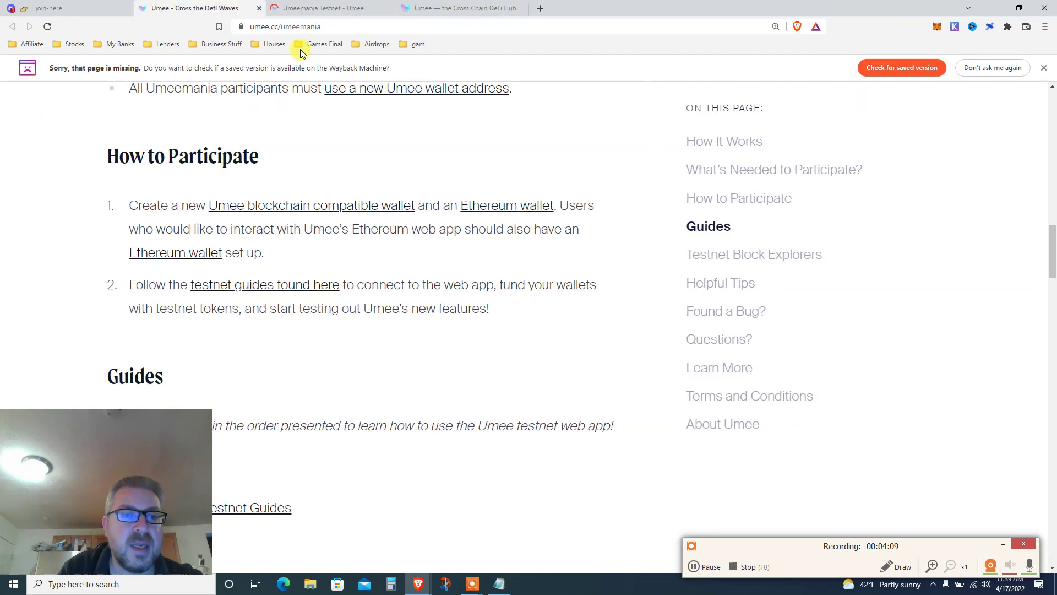
pyautogui.moveTo(1053, 255); pyautogui.dragTo(1052, 326)
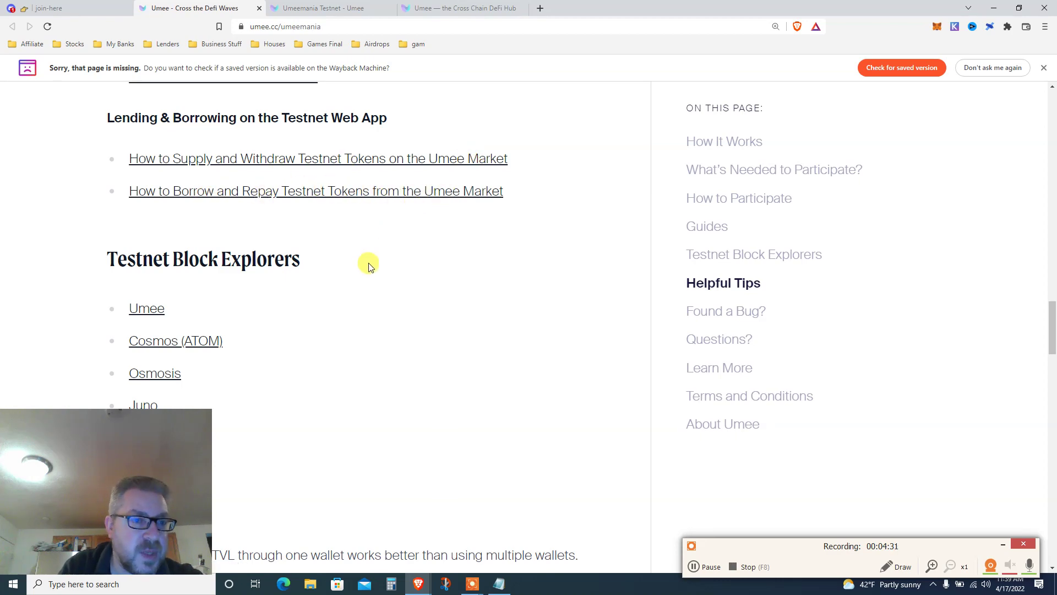
pyautogui.moveTo(1052, 318); pyautogui.dragTo(1052, 378)
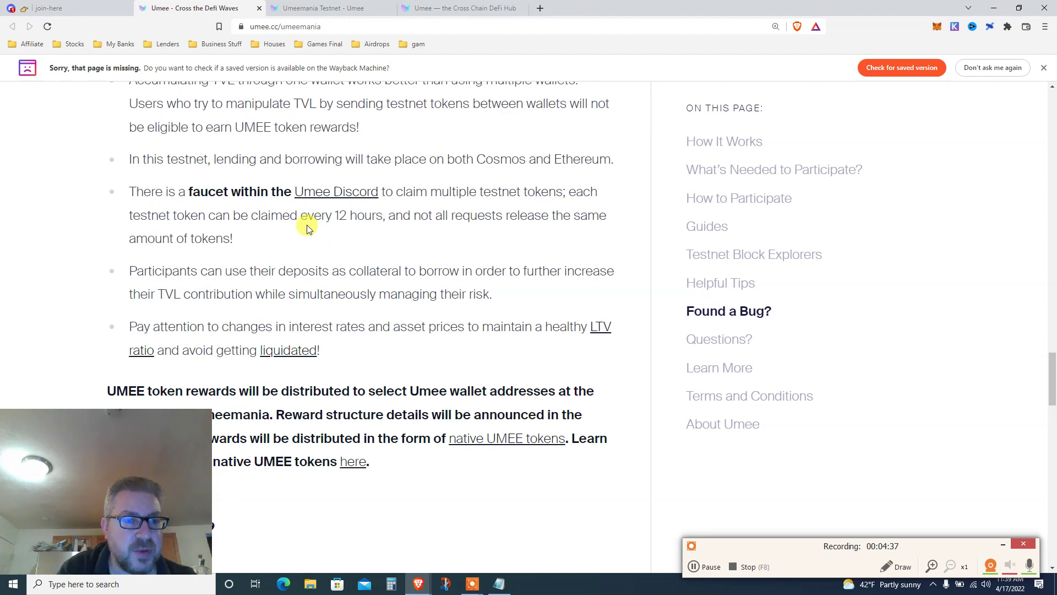
pyautogui.tripleClick(414, 193)
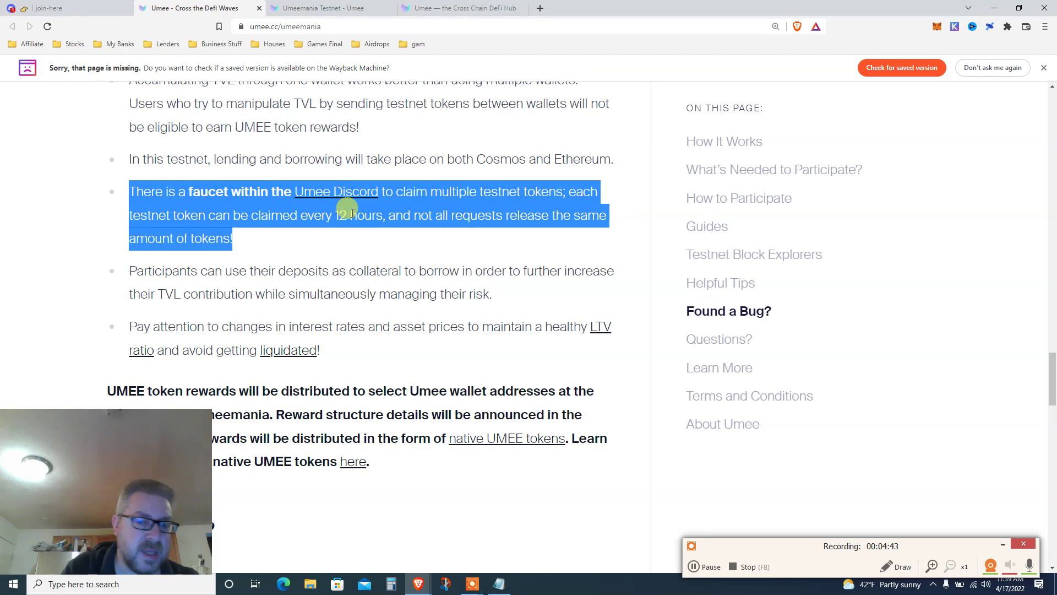
# - From the Discord tab, check the Keplr wallet's 100 ATOM balance
pyautogui.click(72, 4)
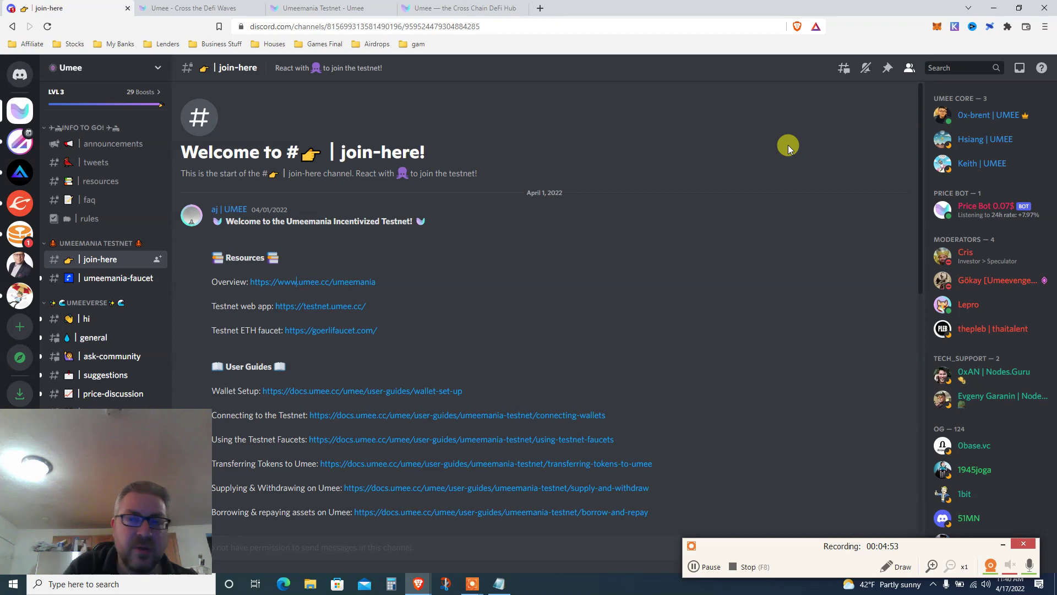
pyautogui.click(955, 27)
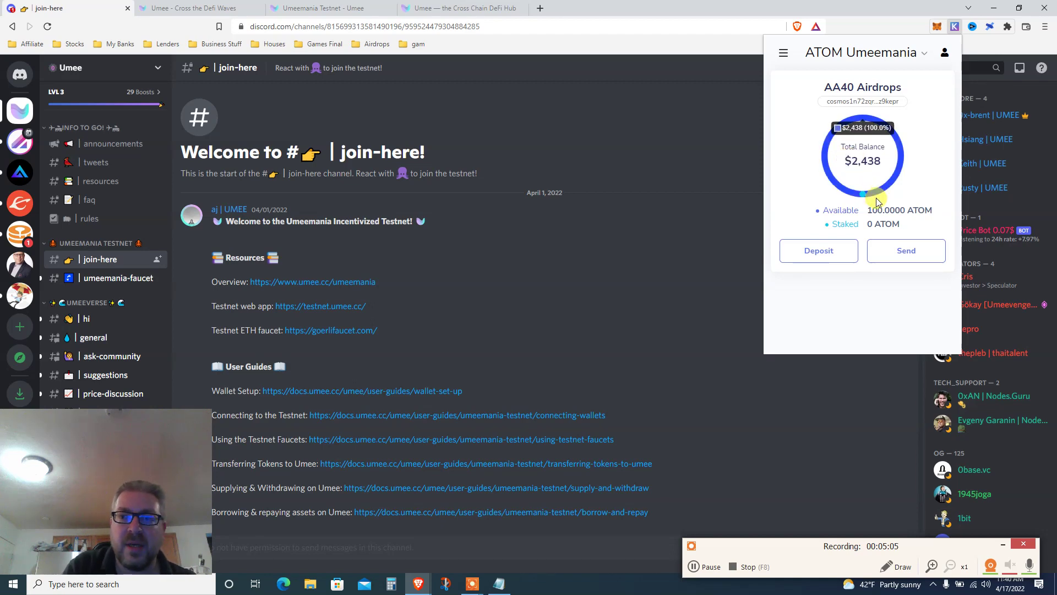
pyautogui.click(636, 206)
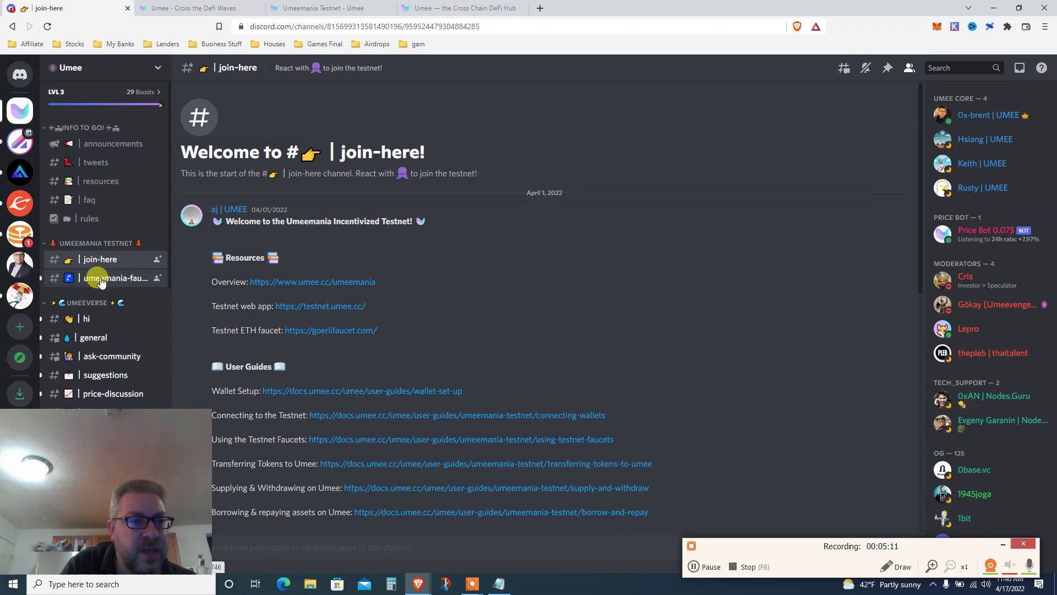
# - Browse the wallet requests in #umeemania-faucet, then switch to the Finance After 40 server
pyautogui.click(98, 281)
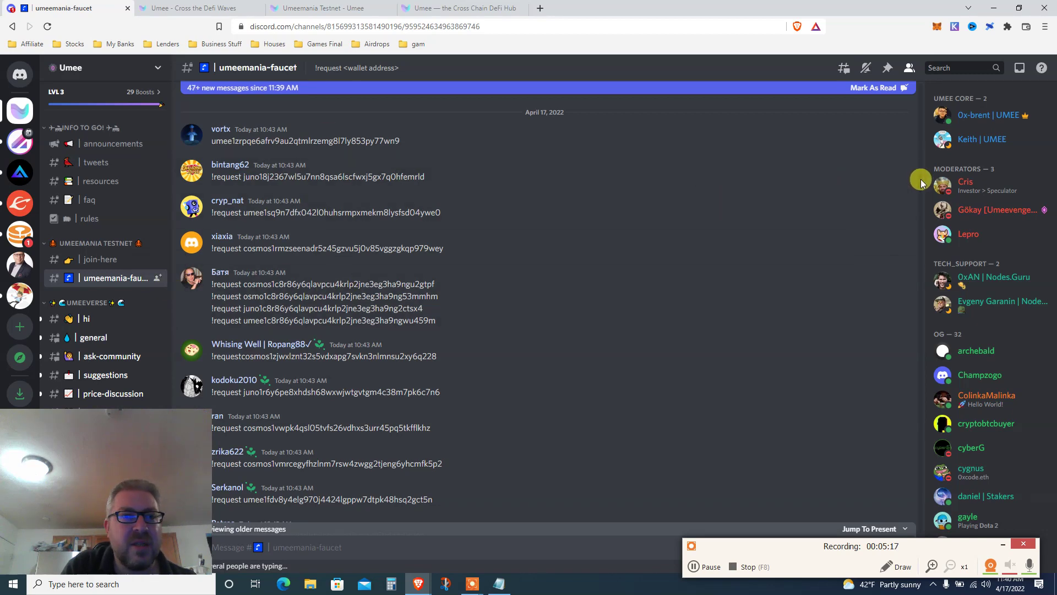
pyautogui.scroll(-10, 920, 182)
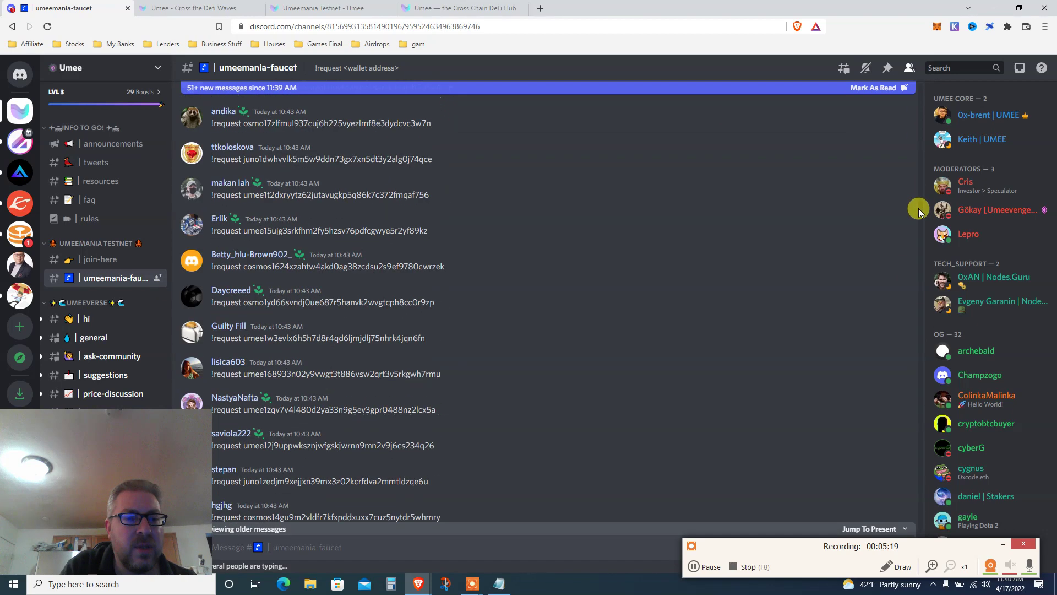
pyautogui.scroll(-10, 918, 212)
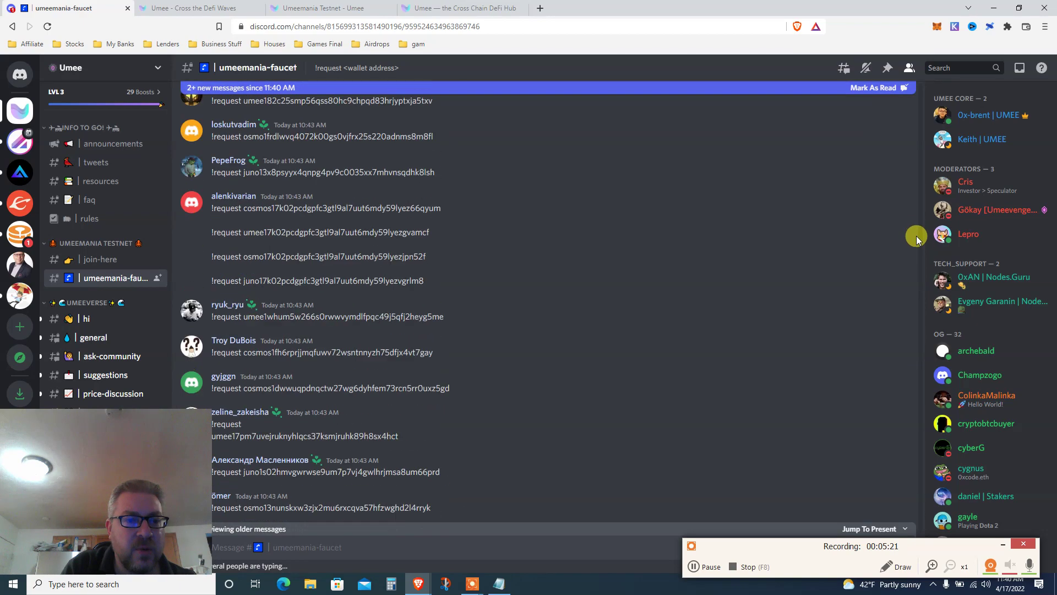
pyautogui.scroll(-10, 916, 241)
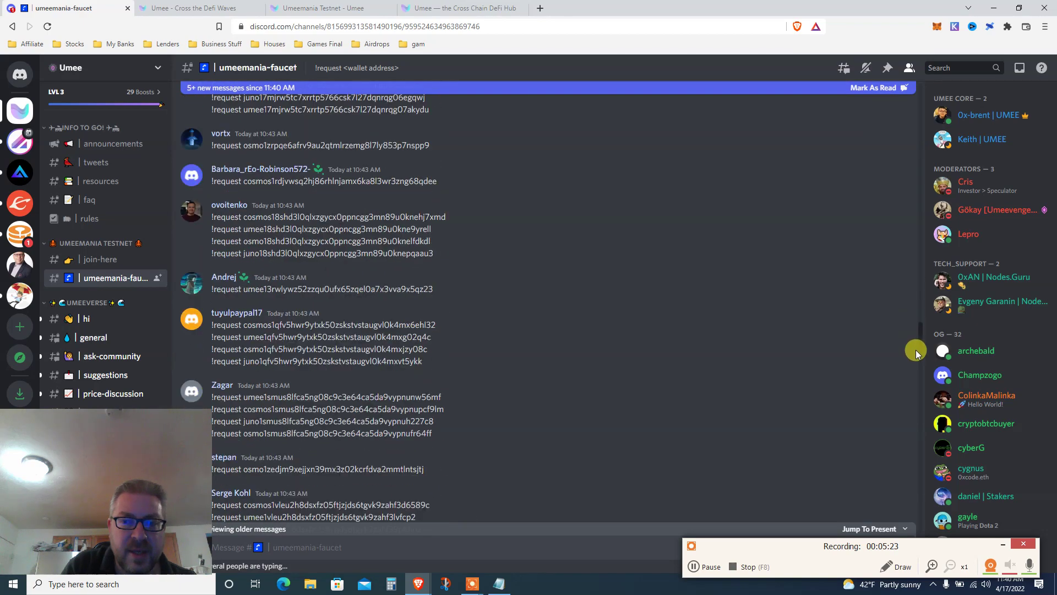
pyautogui.moveTo(916, 369); pyautogui.dragTo(917, 510)
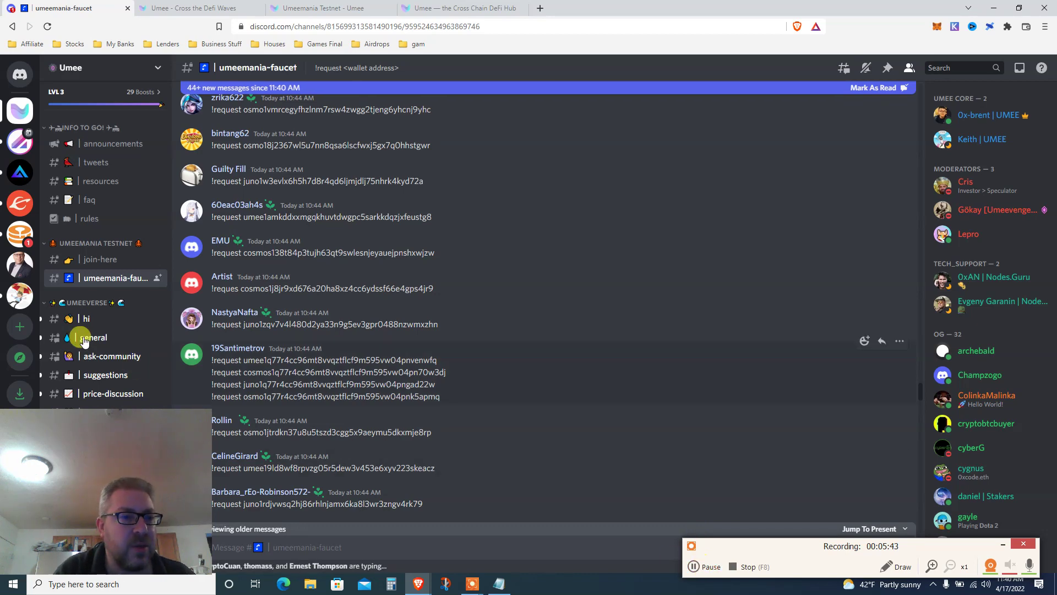
pyautogui.click(19, 264)
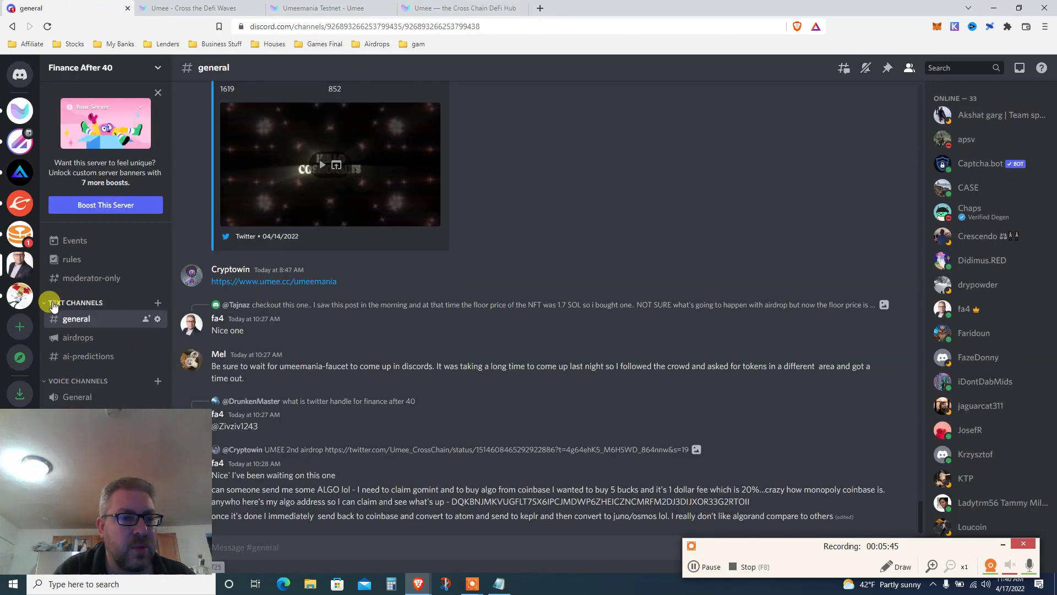
# - Look through Finance After 40's #ai-predictions and #general channels, then return to the Umee server
pyautogui.click(73, 356)
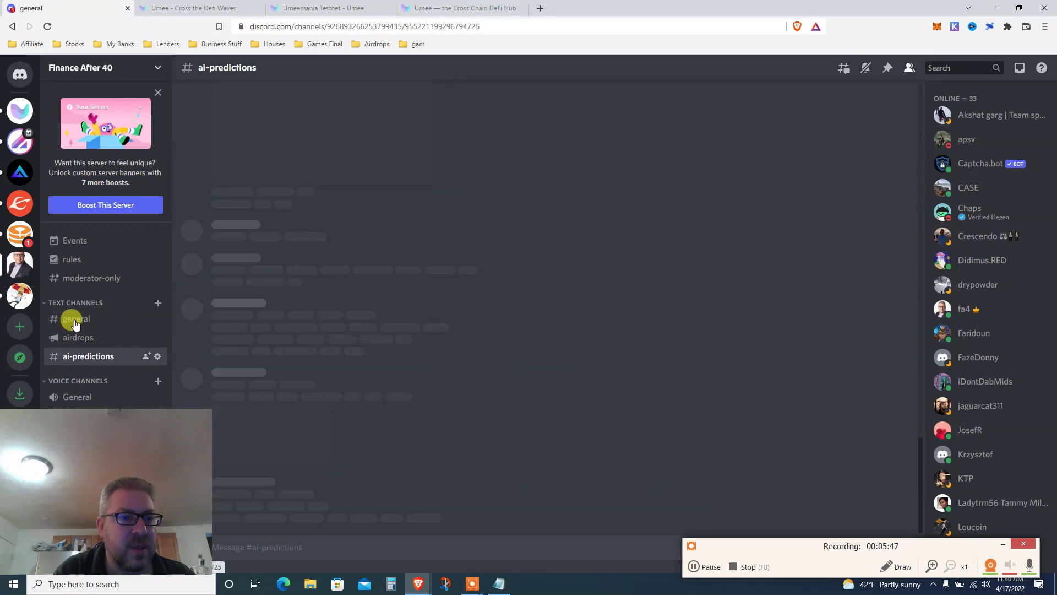
pyautogui.click(75, 320)
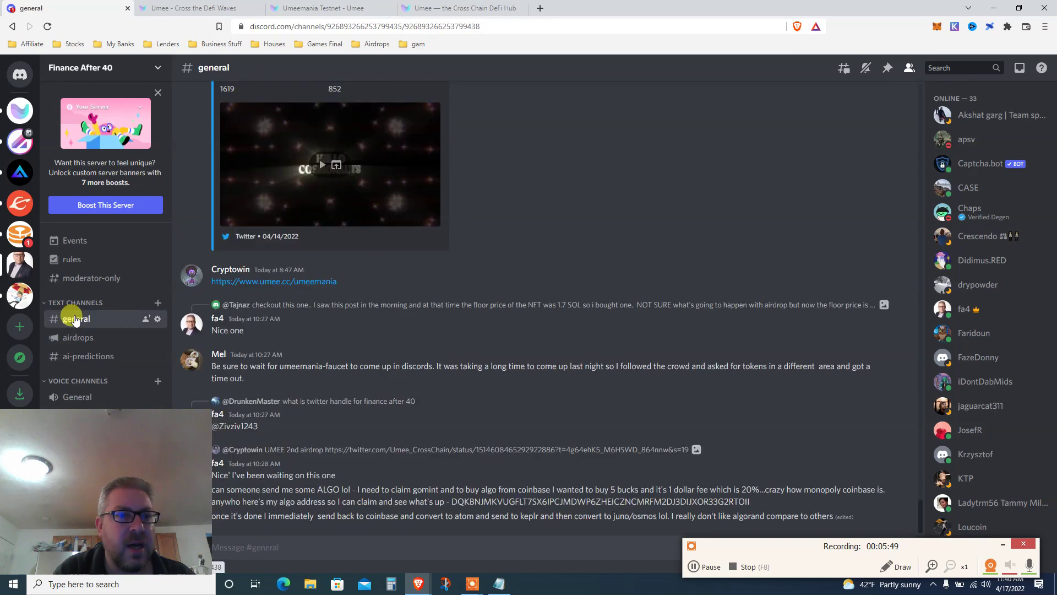
pyautogui.click(74, 356)
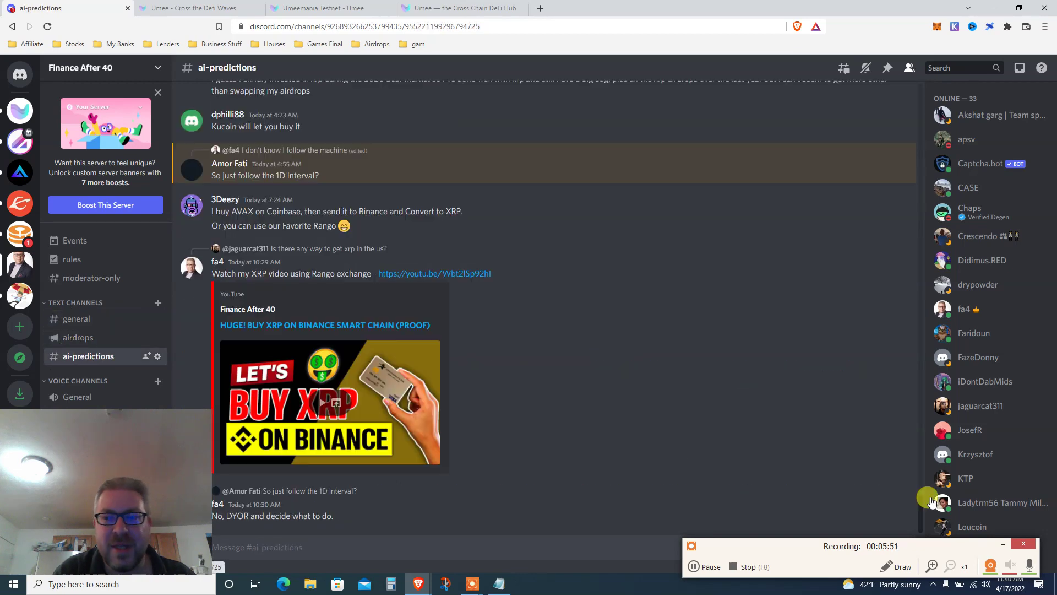
pyautogui.moveTo(920, 507); pyautogui.dragTo(892, 456)
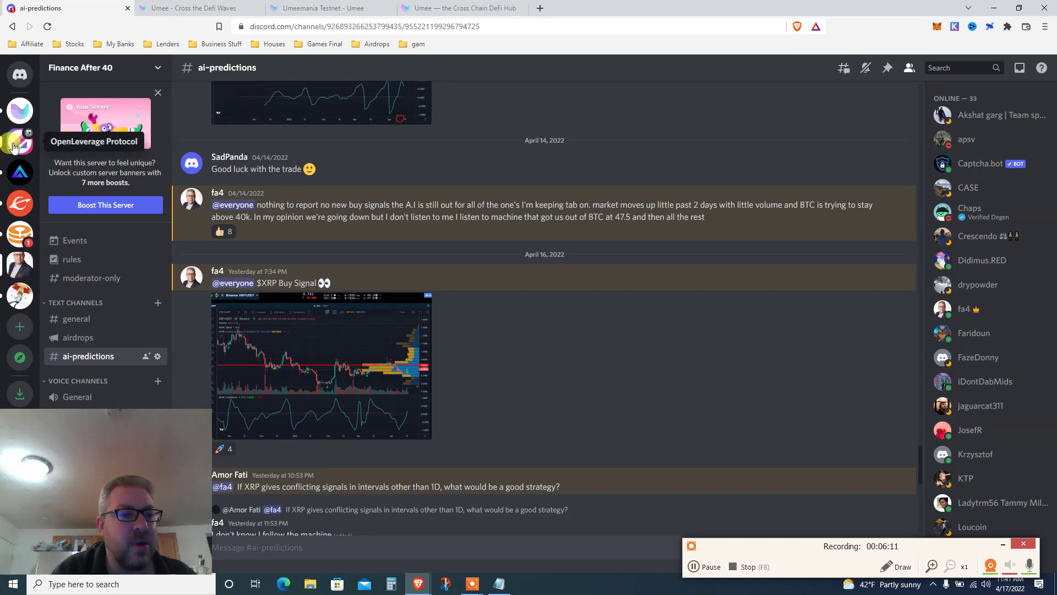
pyautogui.click(17, 115)
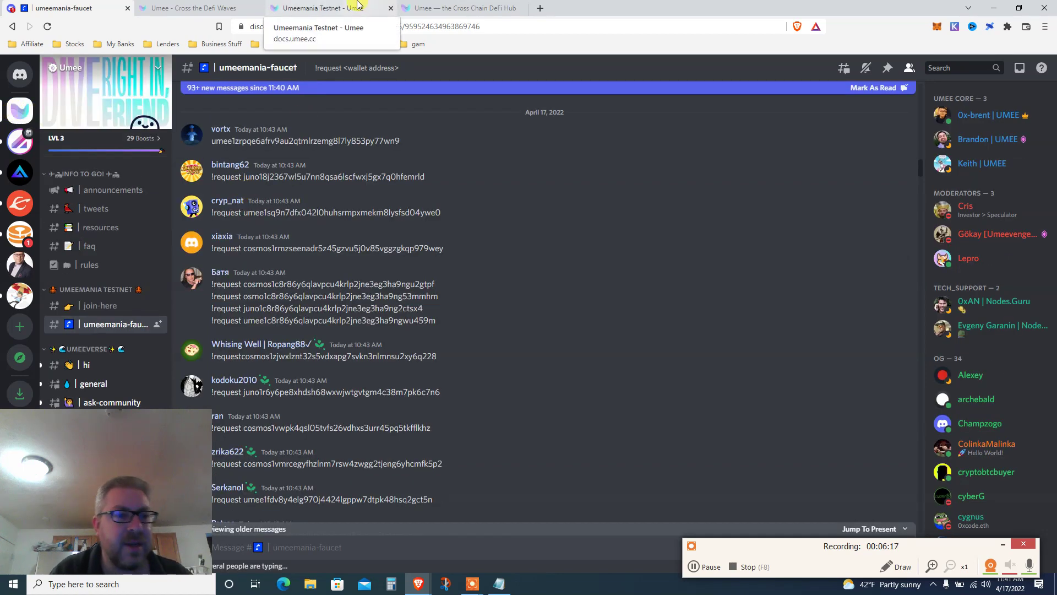
# - Switch to the testnet.umee.cc tab's Supply page, then go to the Markets overview
pyautogui.click(356, 4)
pyautogui.click(218, 12)
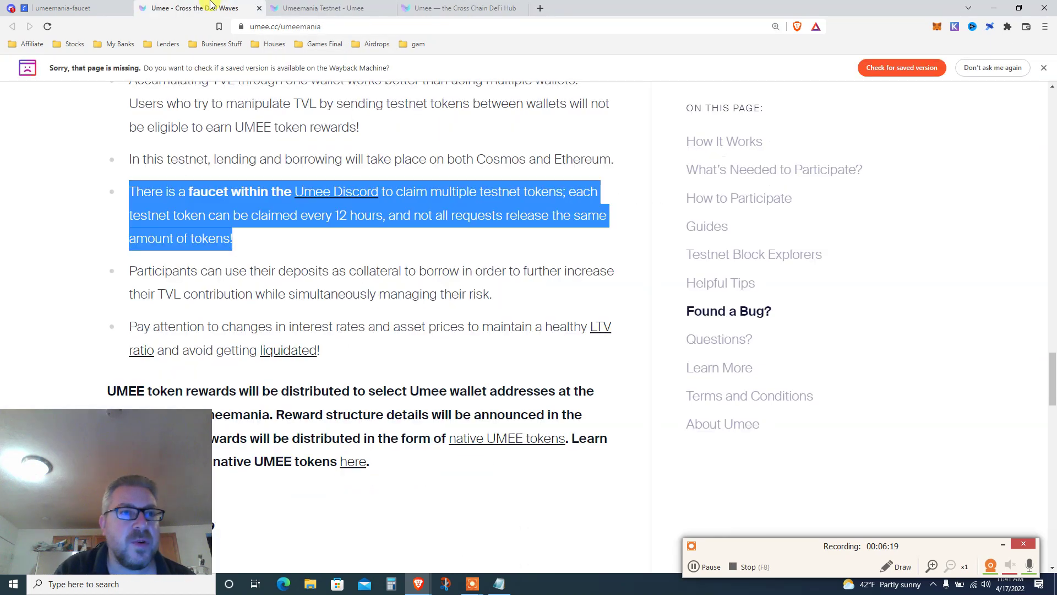
pyautogui.click(427, 5)
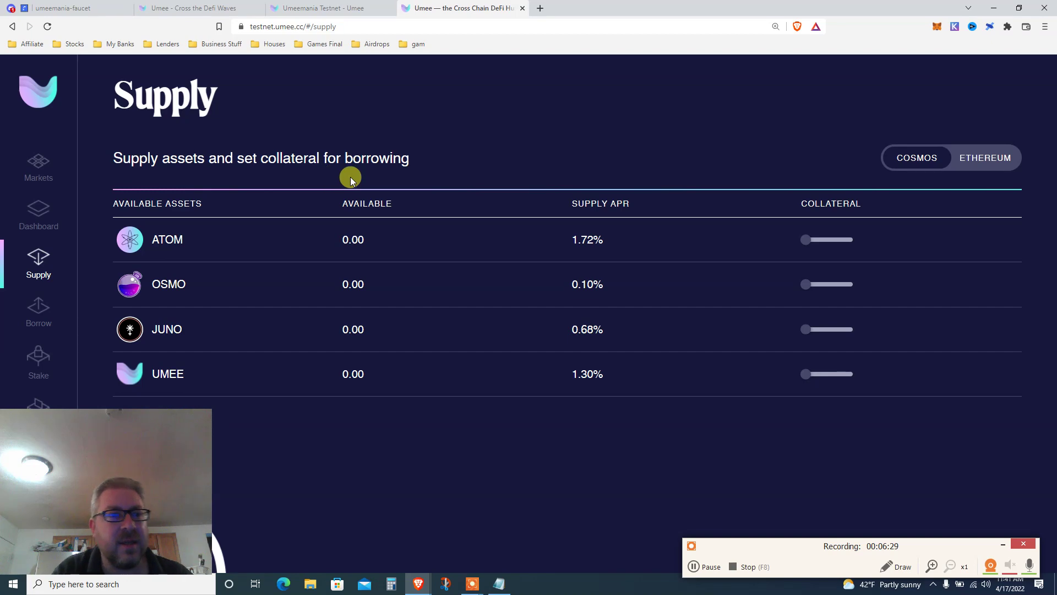
pyautogui.click(39, 186)
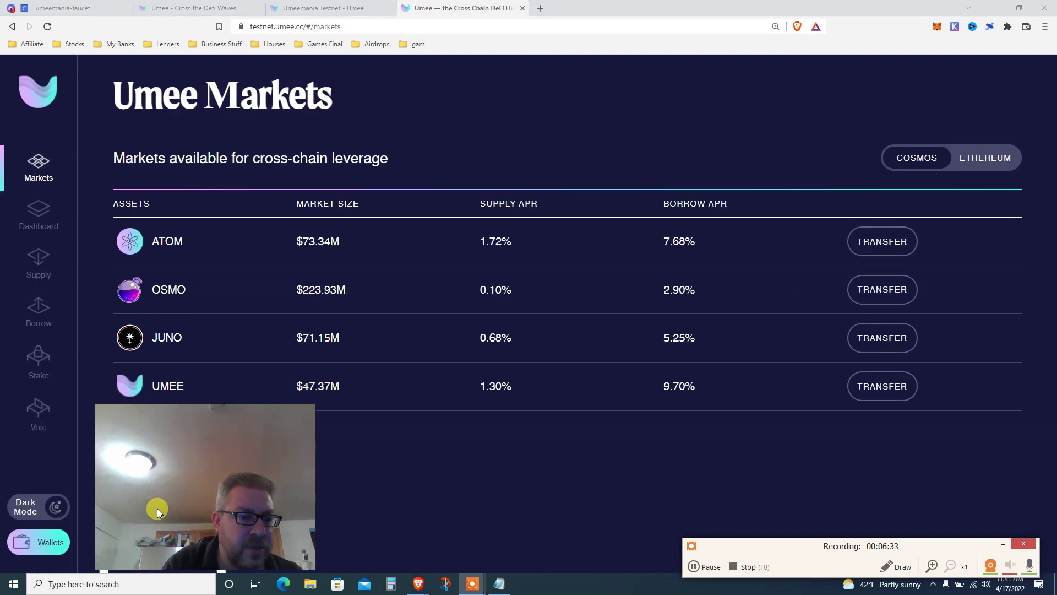
# - Check the connected Keplr wallets in the Wallets panel, then dismiss it
pyautogui.click(38, 544)
pyautogui.moveTo(180, 501); pyautogui.dragTo(154, 484)
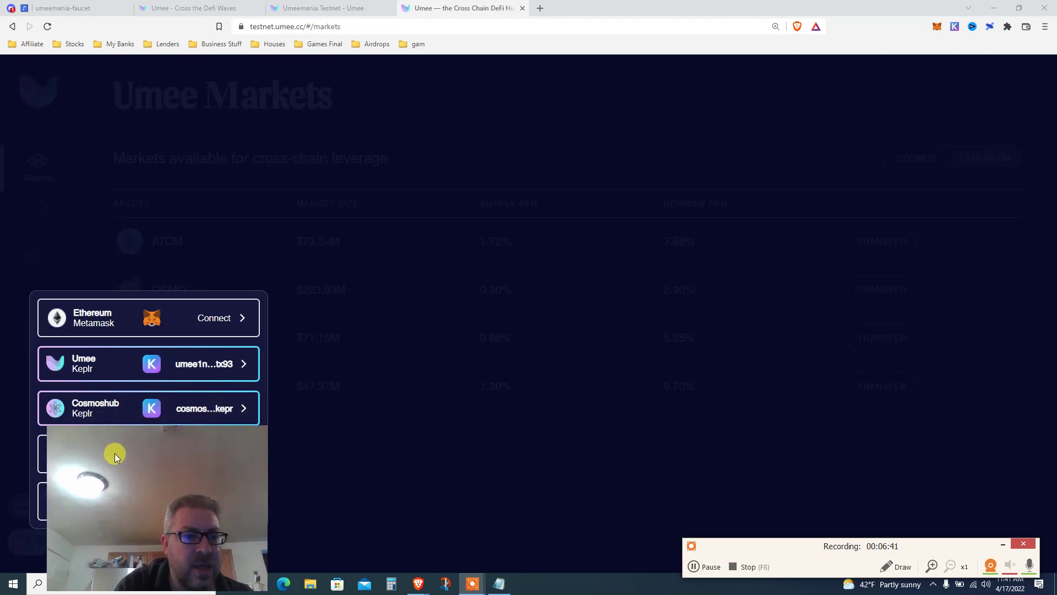
pyautogui.moveTo(114, 451); pyautogui.dragTo(195, 447)
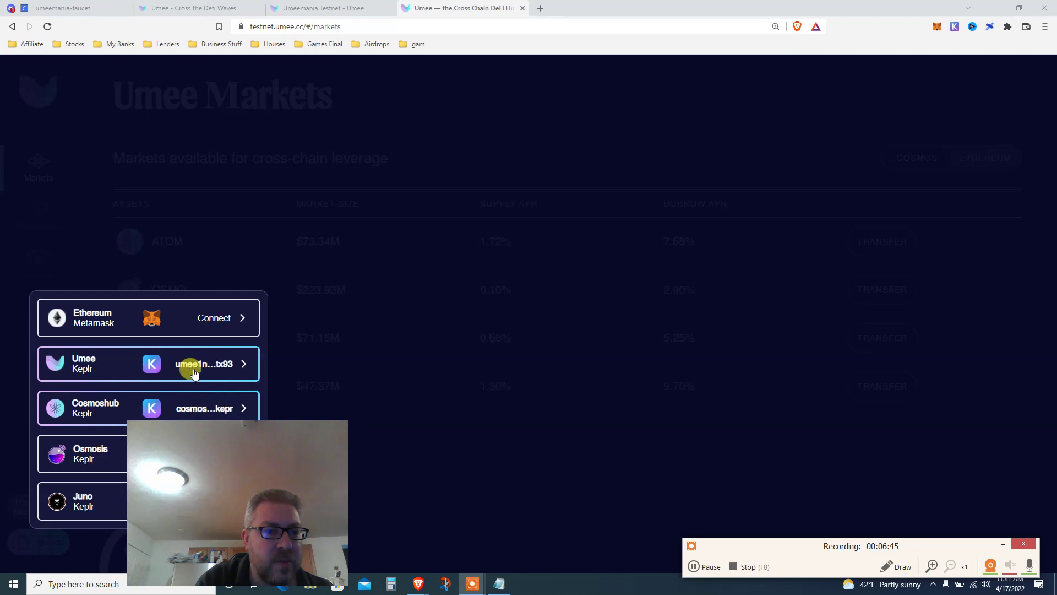
pyautogui.moveTo(244, 475); pyautogui.dragTo(77, 486)
pyautogui.click(318, 369)
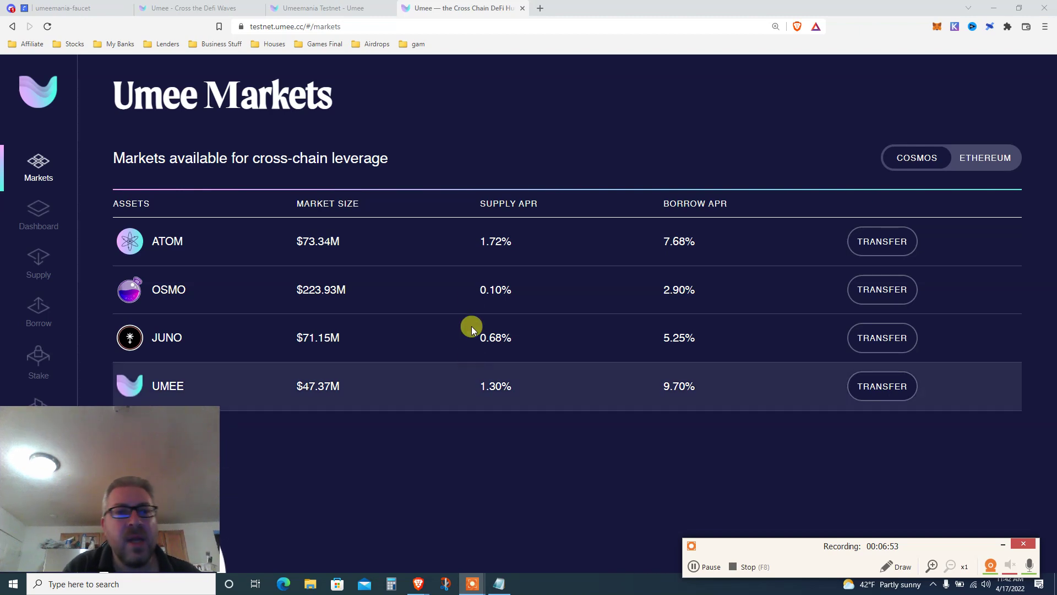
# - Review the Dashboard totals, then enable ATOM as collateral from the Supply page
pyautogui.click(43, 219)
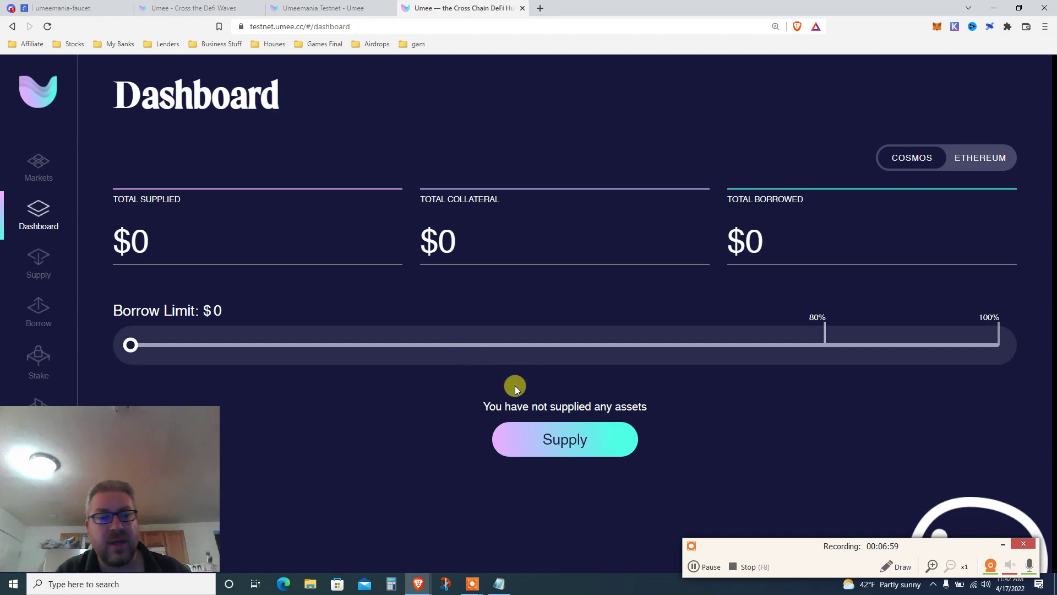
pyautogui.click(550, 439)
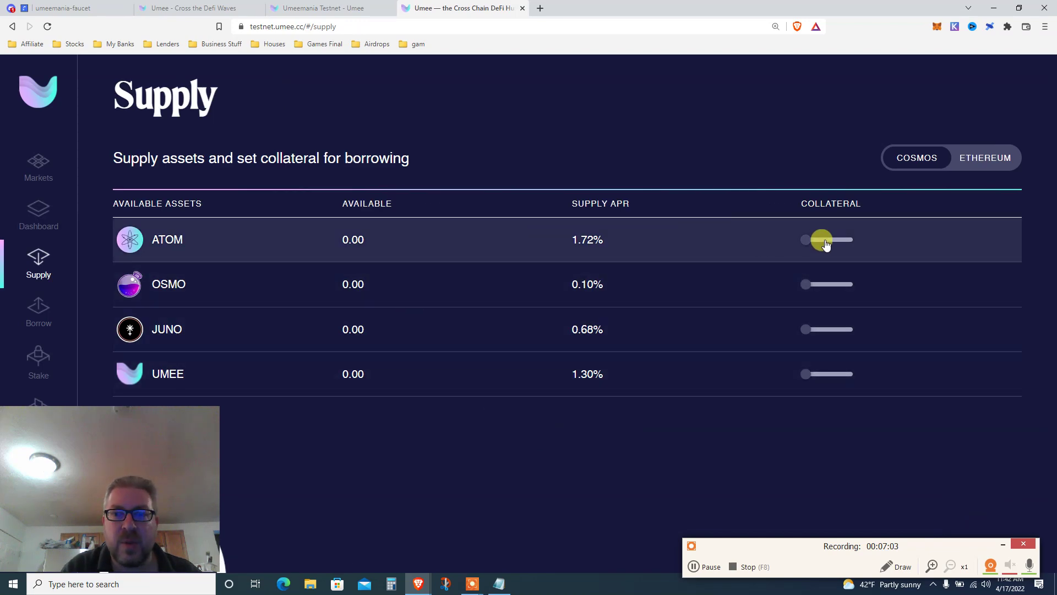
pyautogui.click(805, 240)
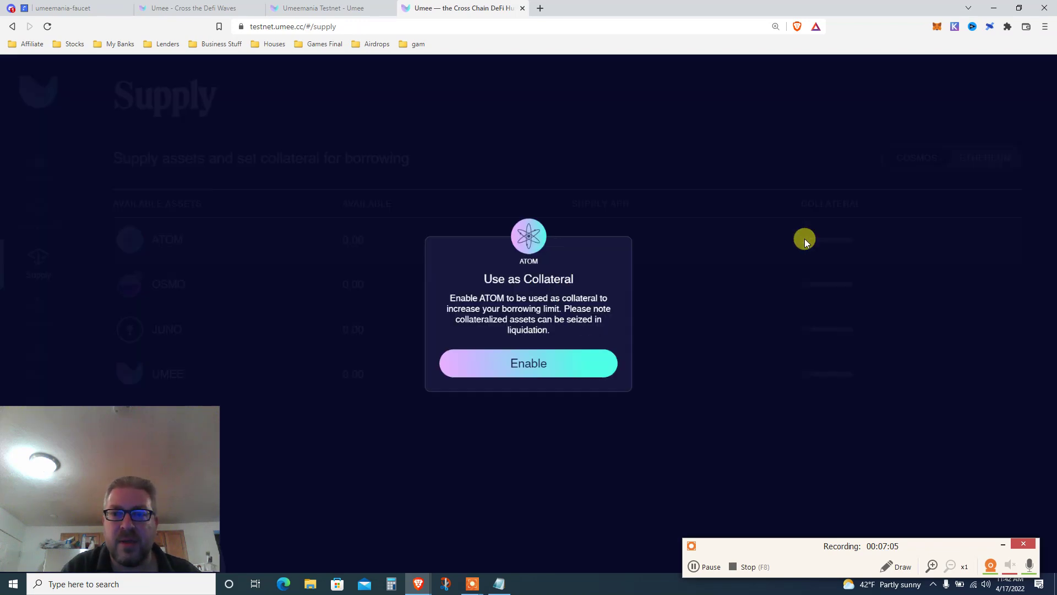
pyautogui.tripleClick(478, 300)
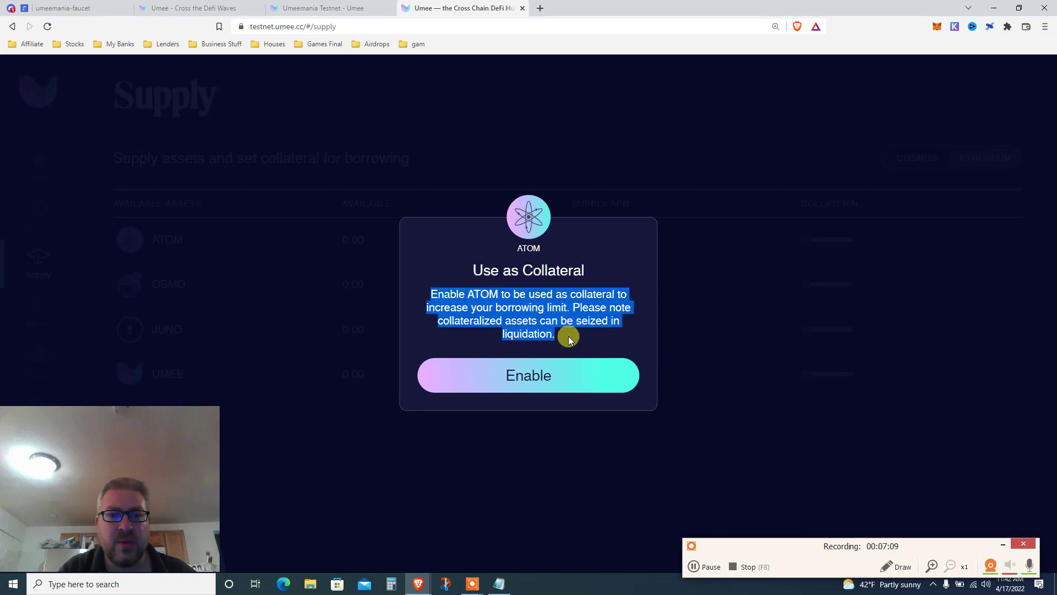
pyautogui.click(562, 377)
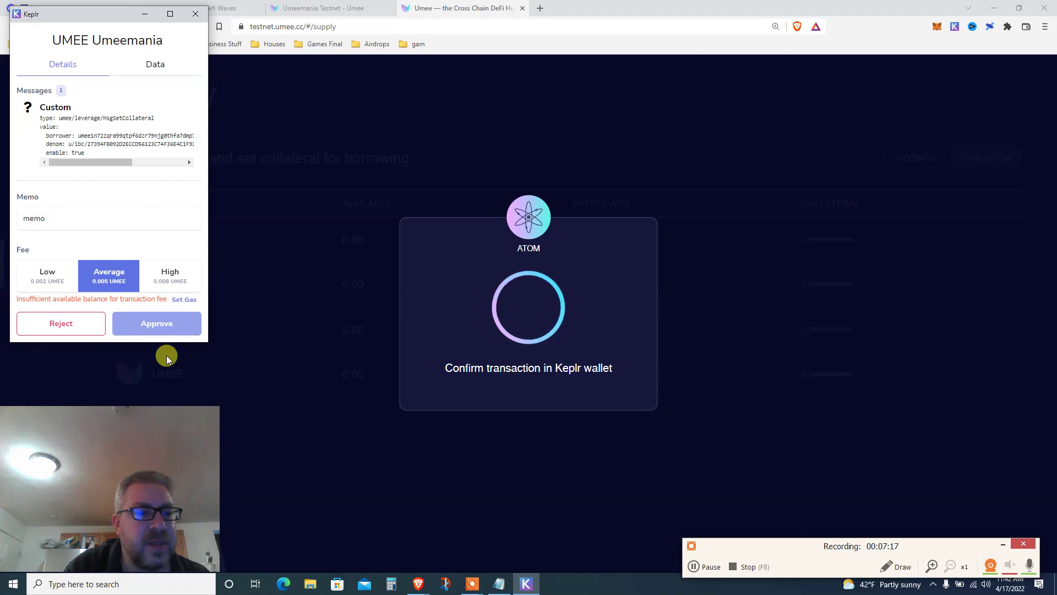
# - Approve the ATOM collateral transaction in Keplr, then open the ATOM supply dialog
pyautogui.click(699, 562)
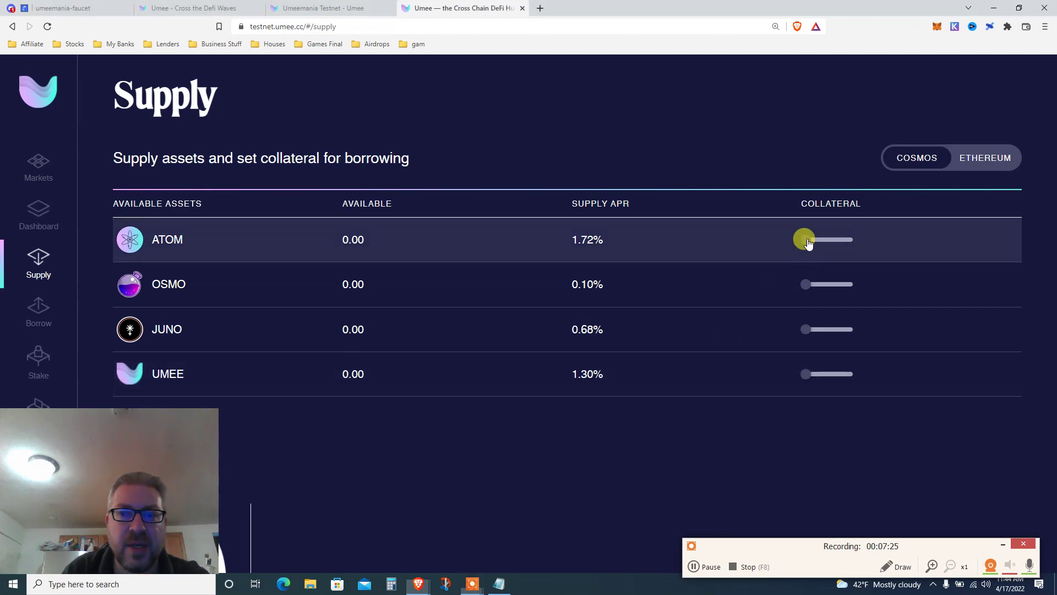
pyautogui.click(807, 242)
pyautogui.click(612, 374)
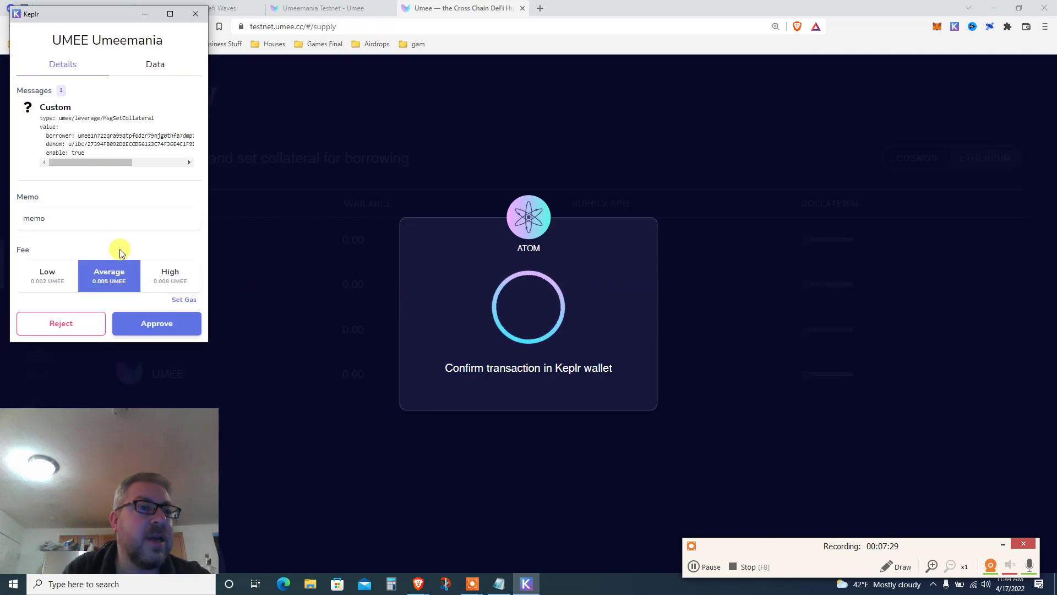
pyautogui.click(137, 324)
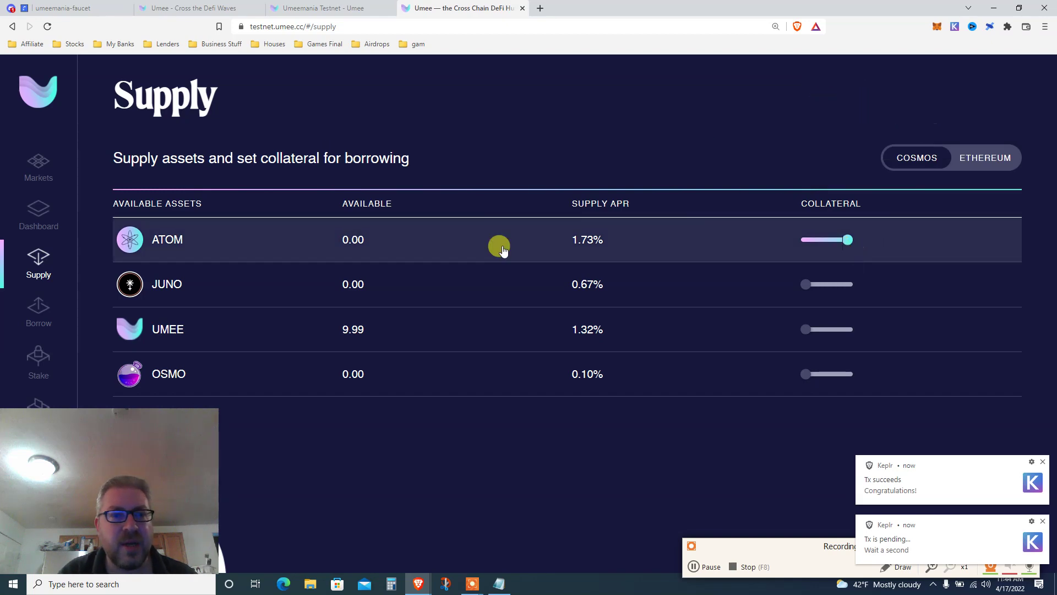
pyautogui.click(211, 250)
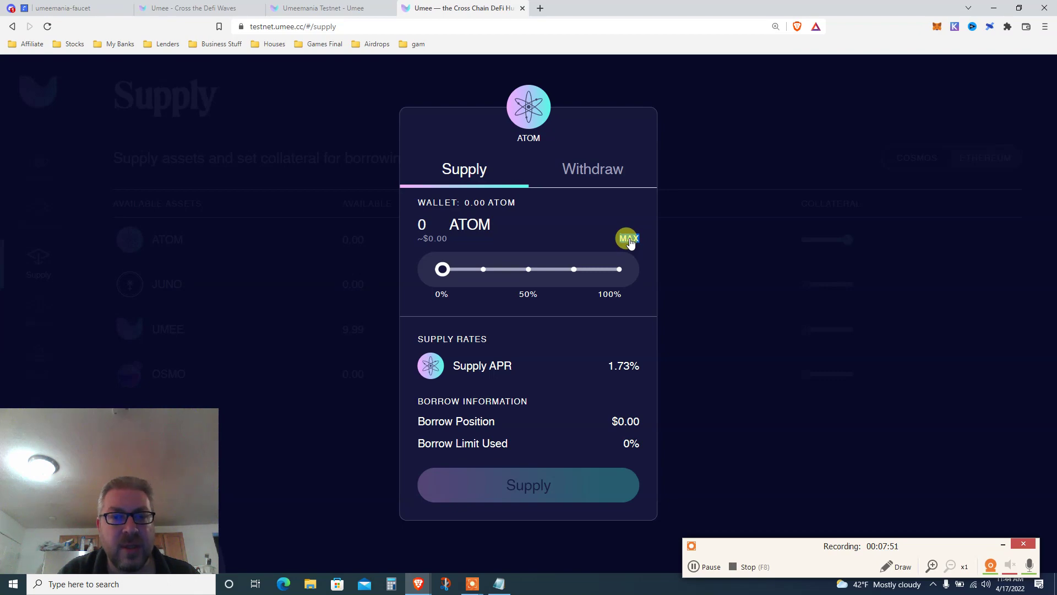
# - Try an ATOM supply amount, then close the dialog and return to Markets
pyautogui.click(493, 270)
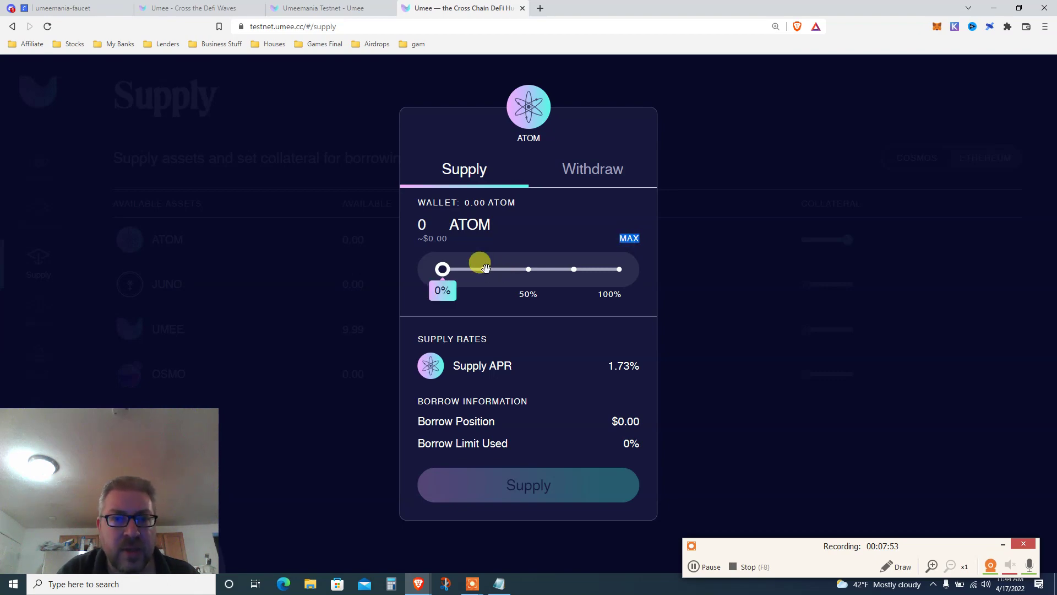
pyautogui.click(701, 566)
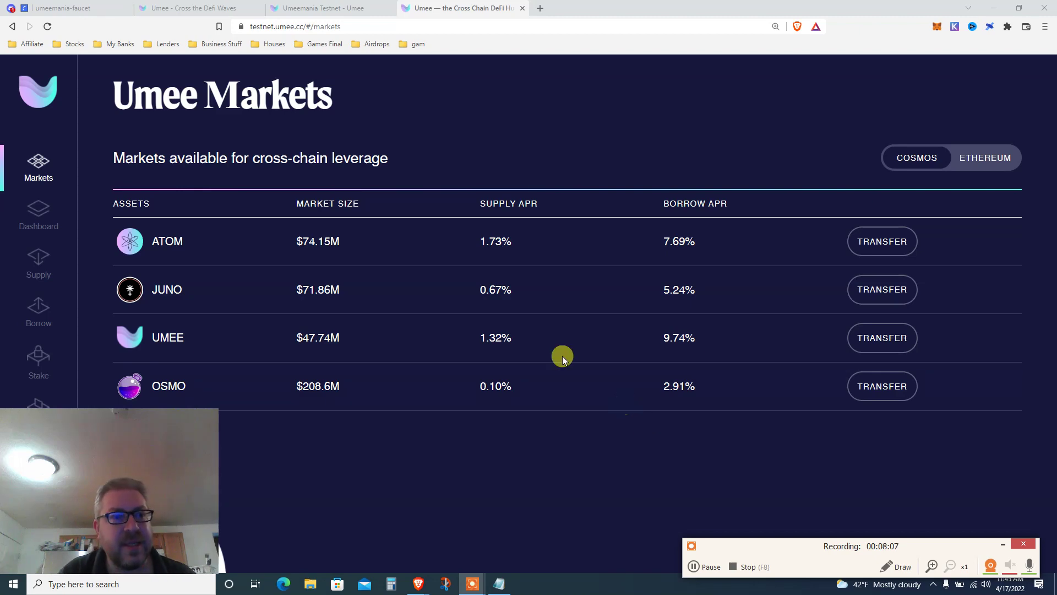
# - Transfer 99 ATOM from the ATOM chain to the Umee address and approve it in Keplr
pyautogui.click(33, 220)
pyautogui.click(37, 169)
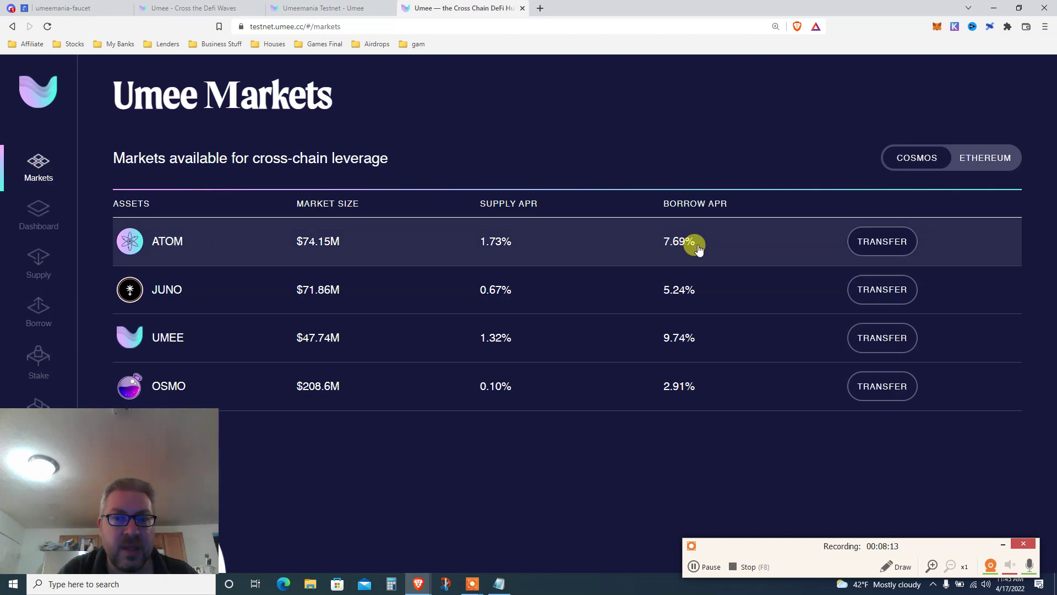
pyautogui.click(892, 246)
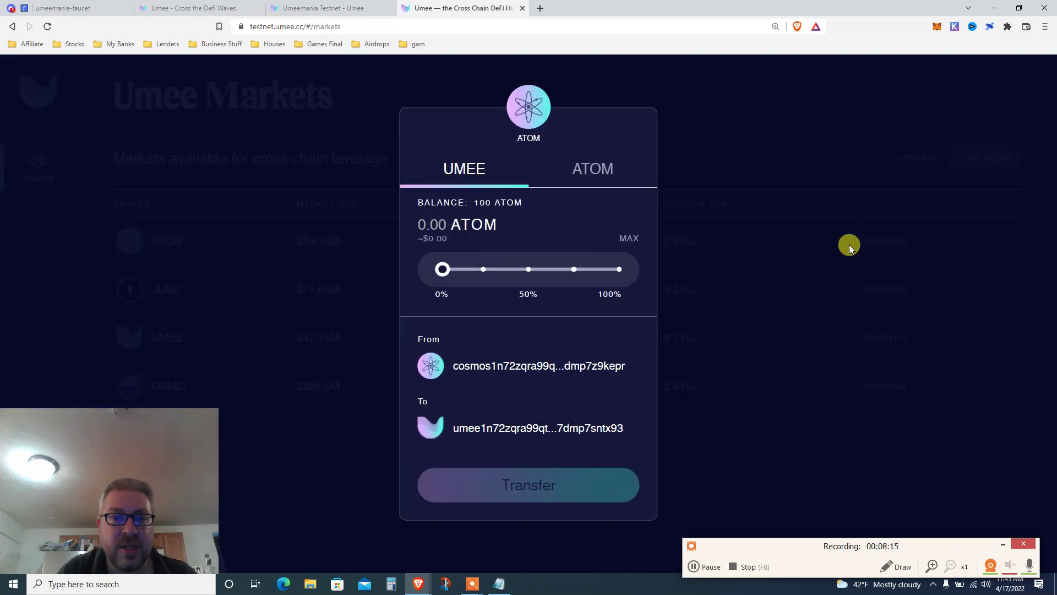
pyautogui.click(618, 268)
pyautogui.doubleClick(441, 225)
pyautogui.write('99')
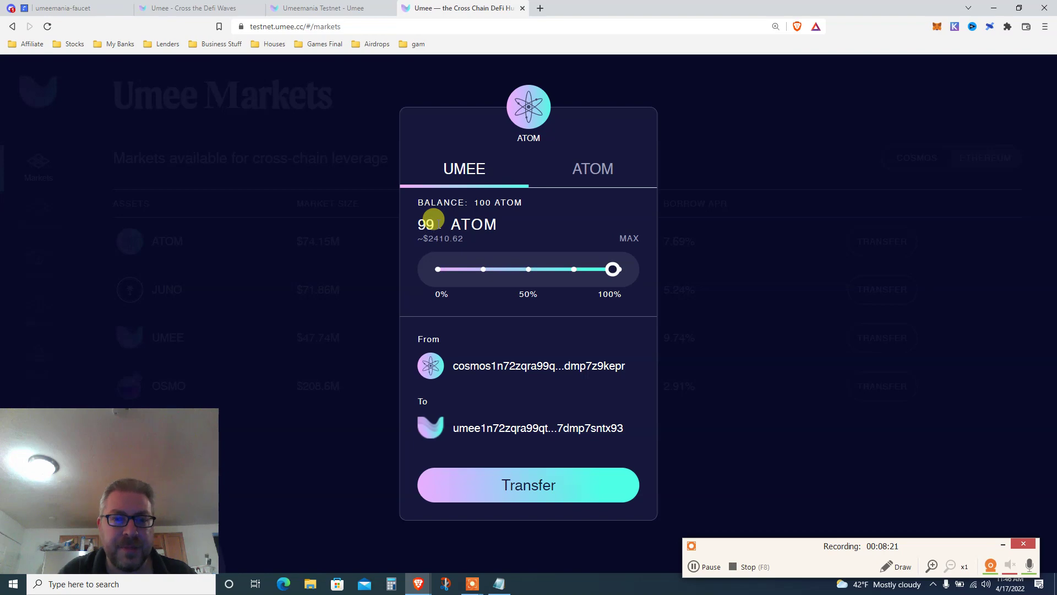
pyautogui.click(490, 476)
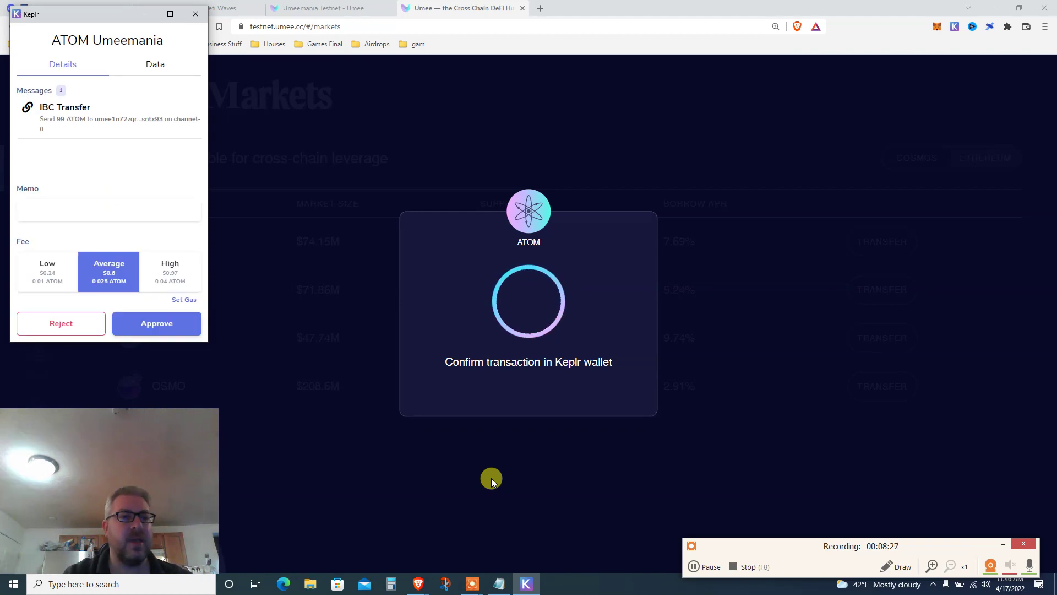
pyautogui.click(147, 322)
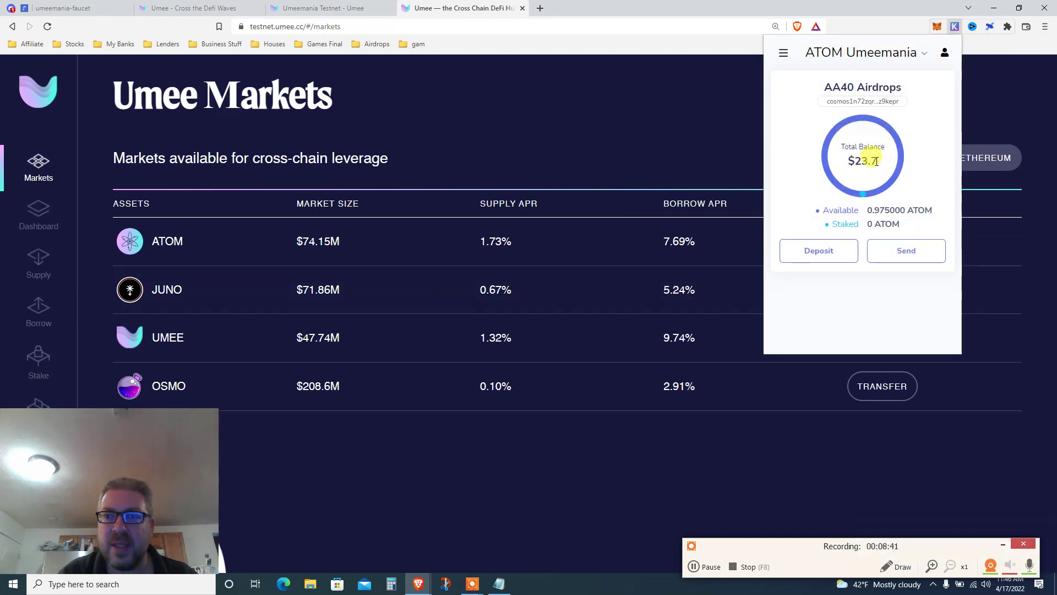
# - Switch Keplr to UMEE Umeemania, check the 9.995 UMEE and 99 ATOM balances, then close it
pyautogui.click(869, 51)
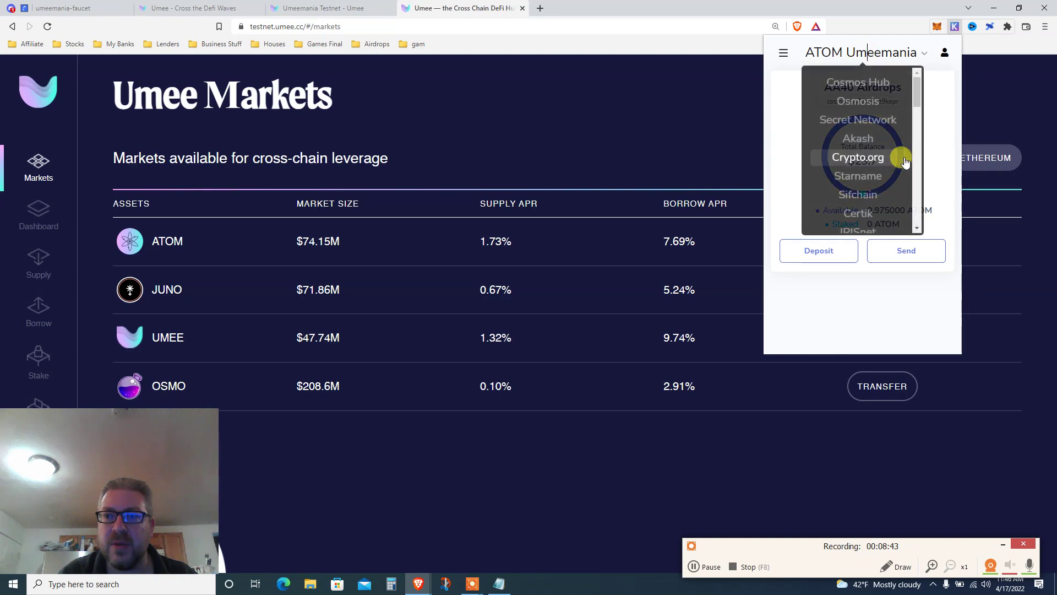
pyautogui.scroll(-8, 917, 208)
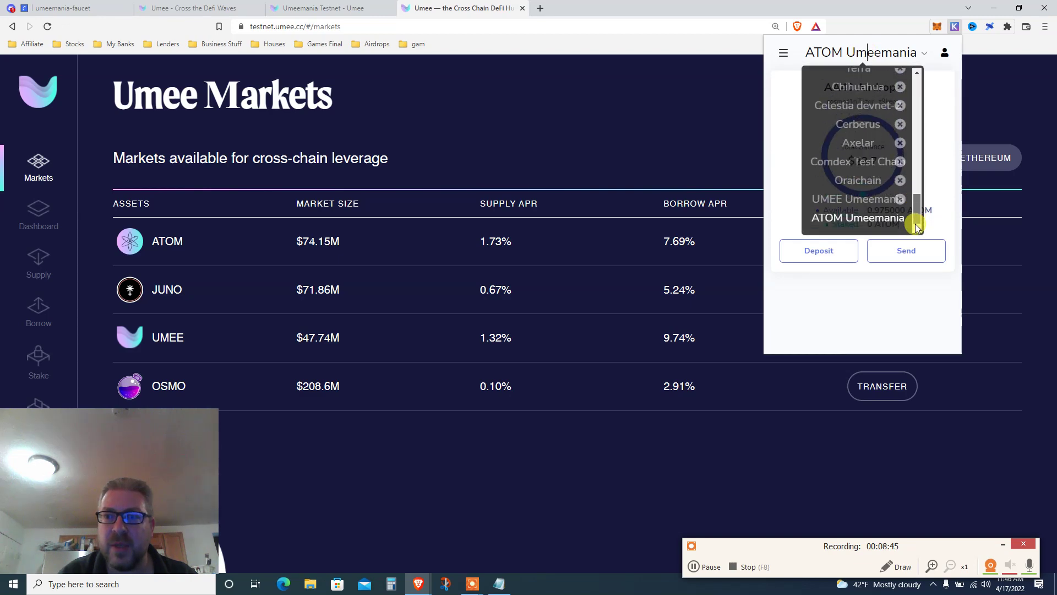
pyautogui.click(862, 201)
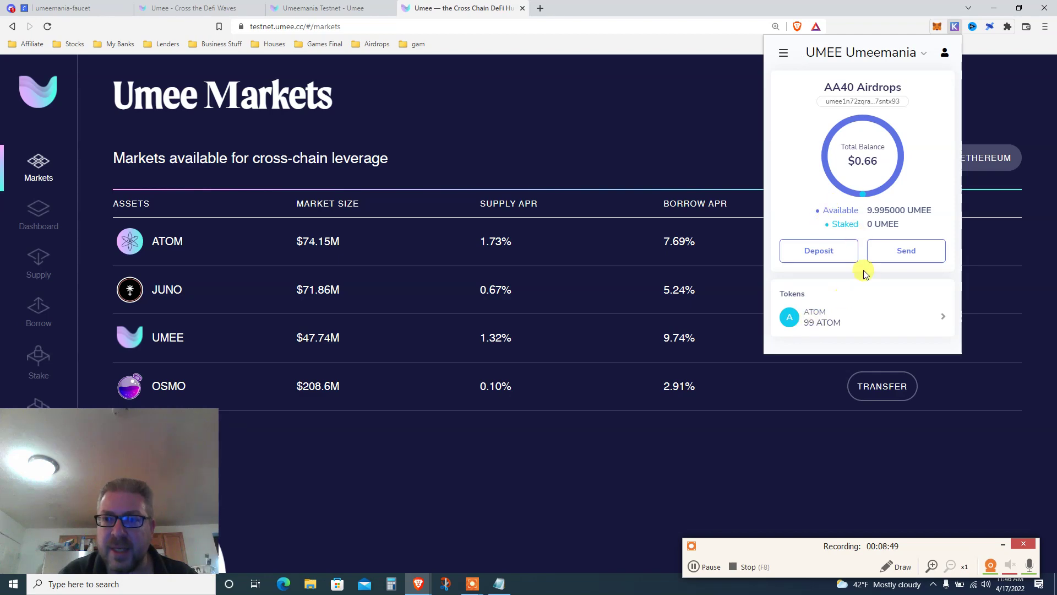
pyautogui.tripleClick(877, 212)
pyautogui.click(496, 540)
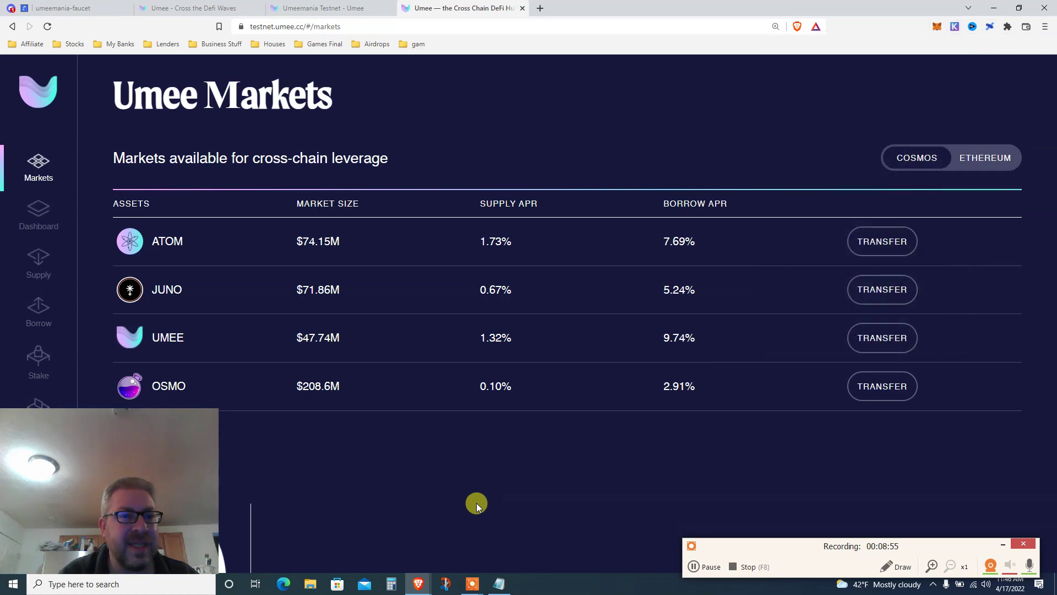
# - On the Supply page, preview the ATOM supply dialog at max, then show the Ethereum assets
pyautogui.click(37, 275)
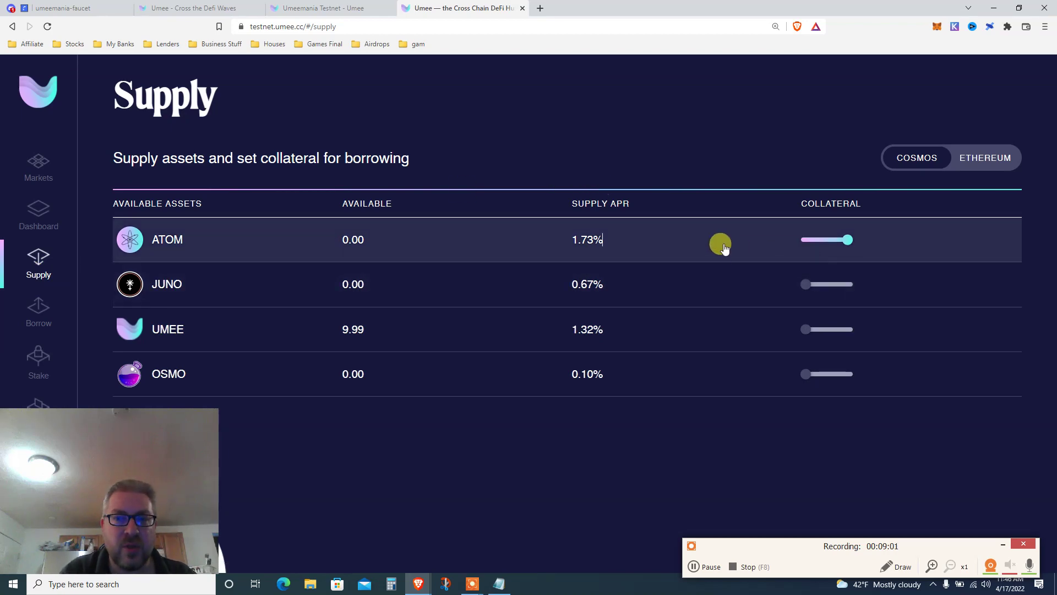
pyautogui.click(724, 247)
pyautogui.click(626, 240)
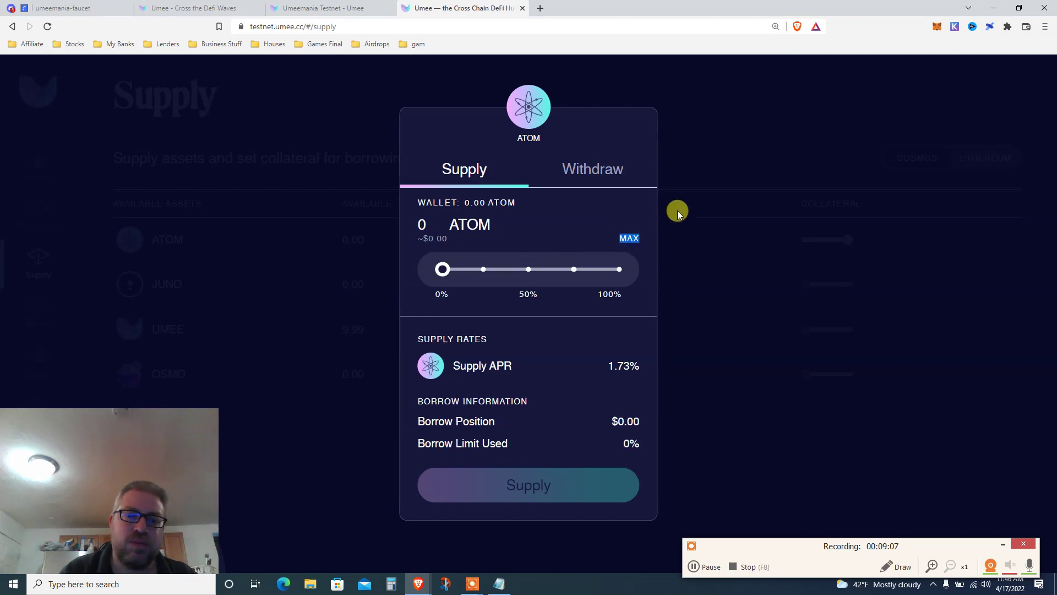
pyautogui.click(725, 168)
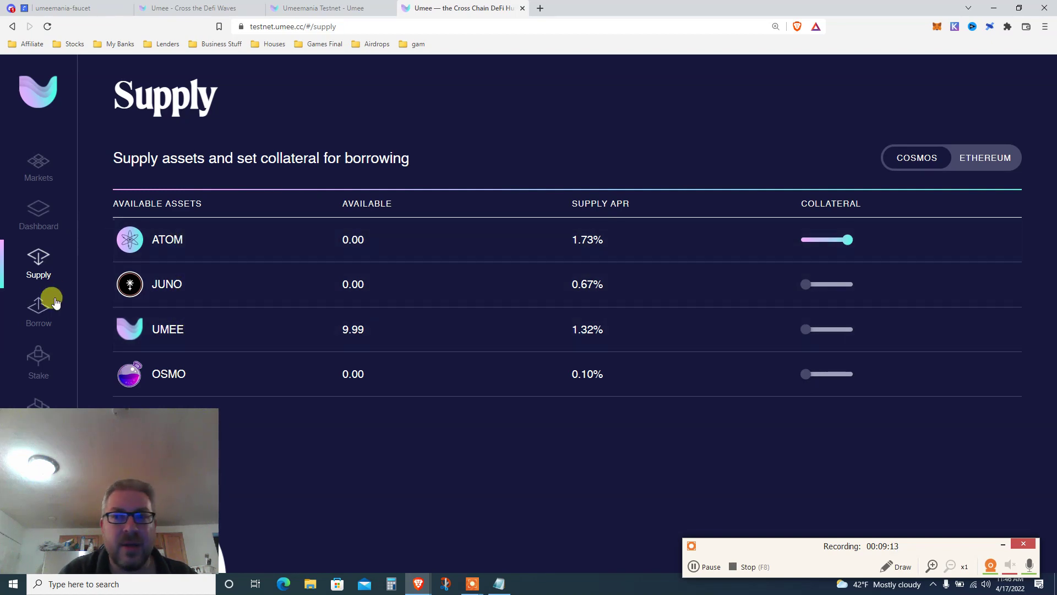
pyautogui.click(967, 157)
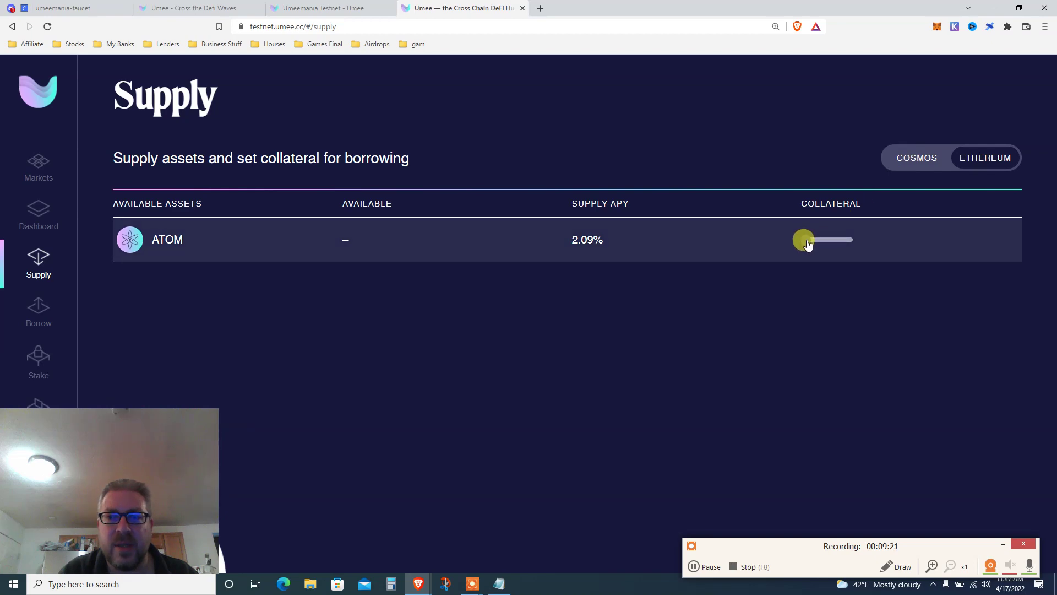
# - Supply 95 ATOM from the Cosmos list at 1.73% APR and approve it in Keplr
pyautogui.click(902, 160)
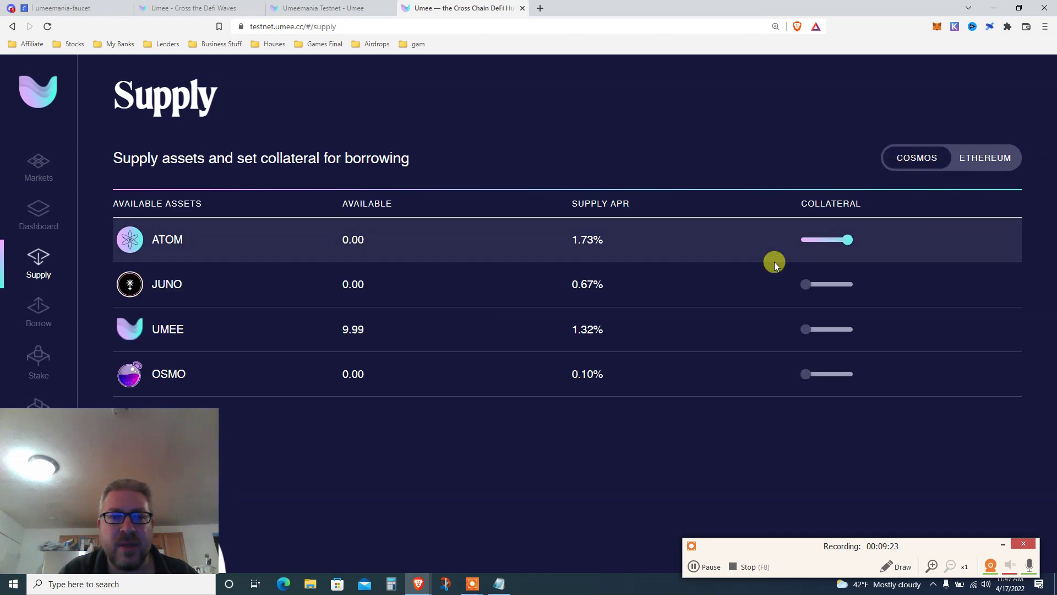
pyautogui.click(624, 242)
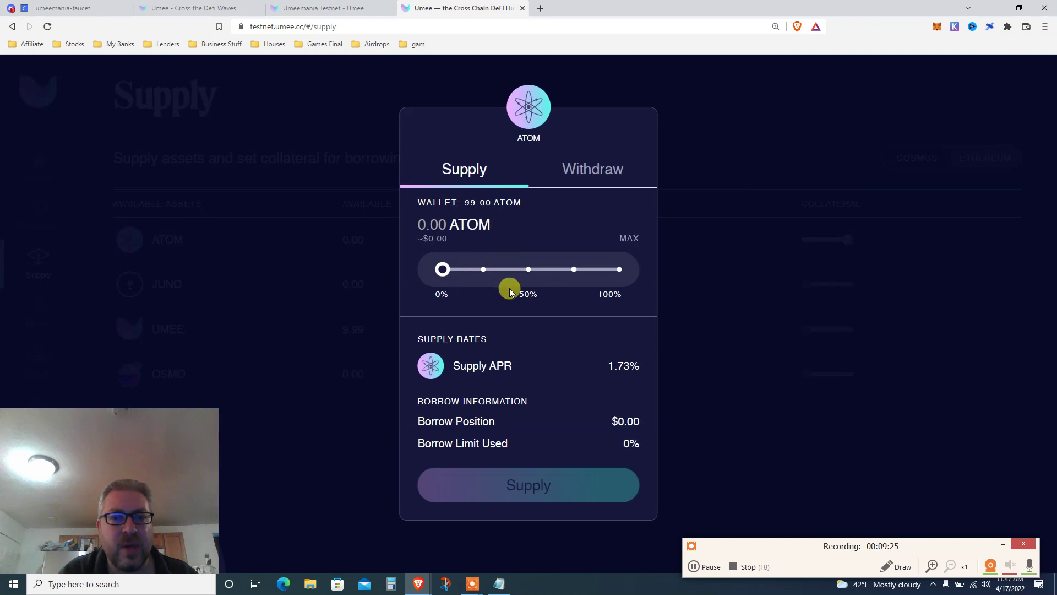
pyautogui.click(520, 268)
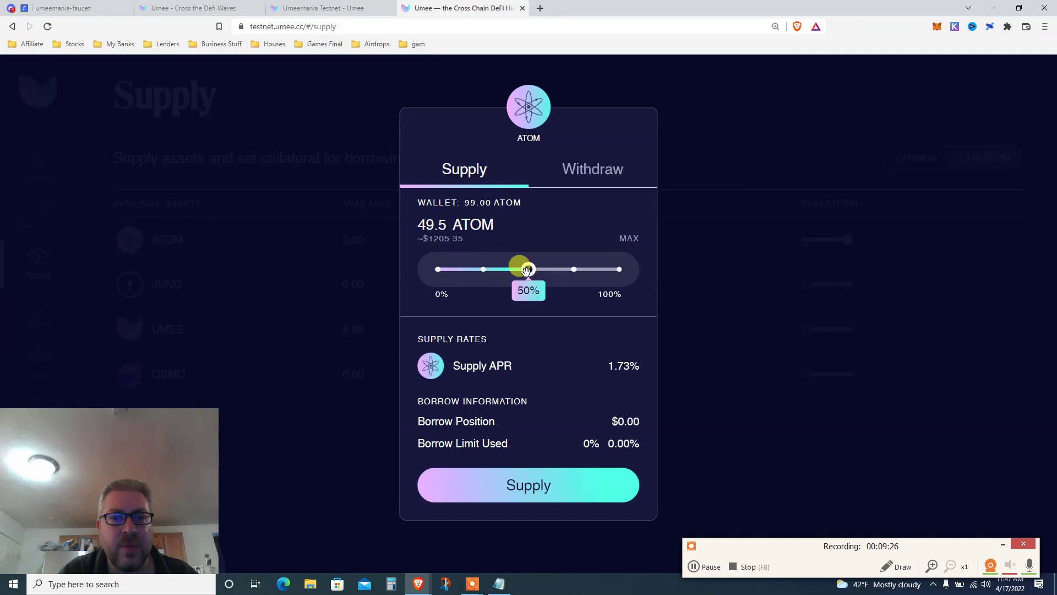
pyautogui.click(625, 242)
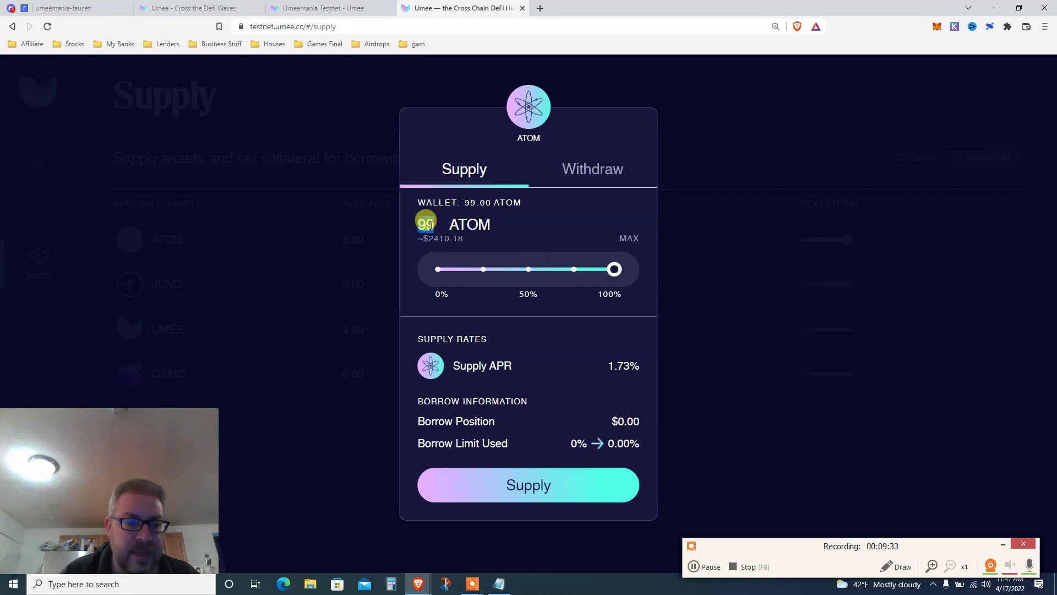
pyautogui.write('95')
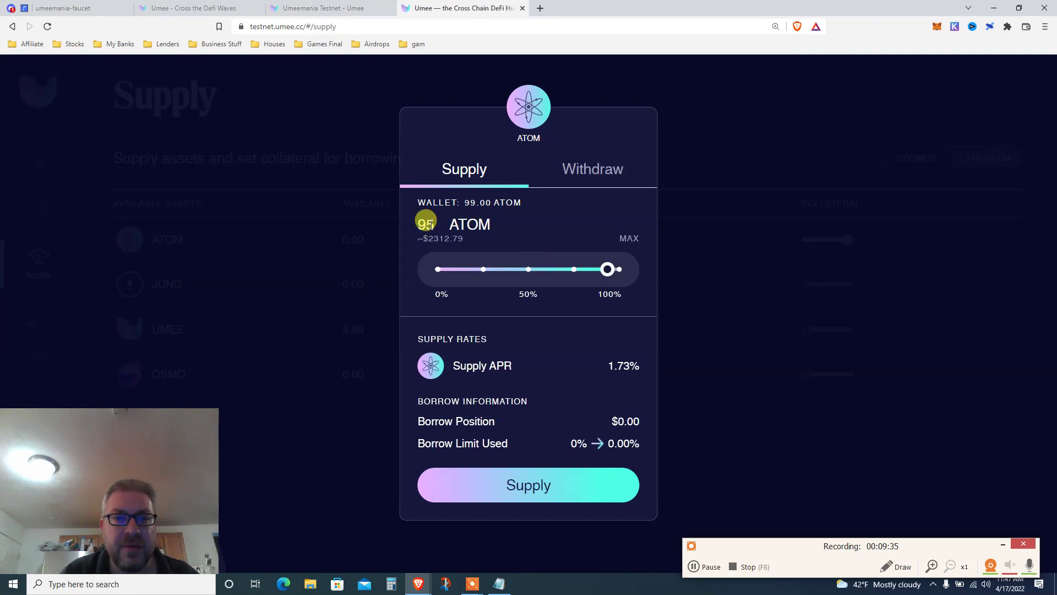
pyautogui.doubleClick(492, 366)
pyautogui.doubleClick(610, 365)
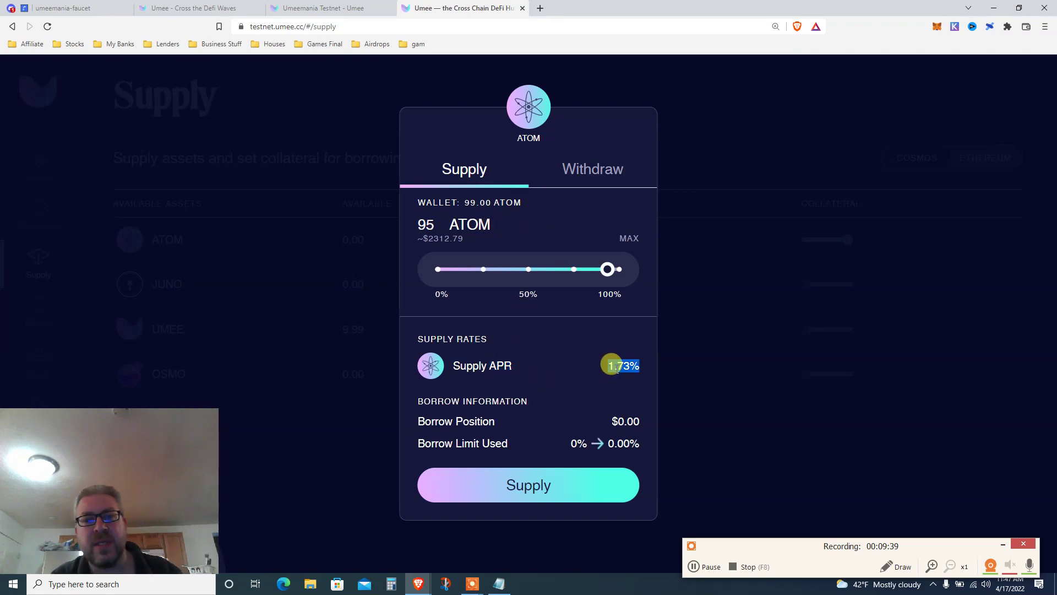
pyautogui.click(542, 495)
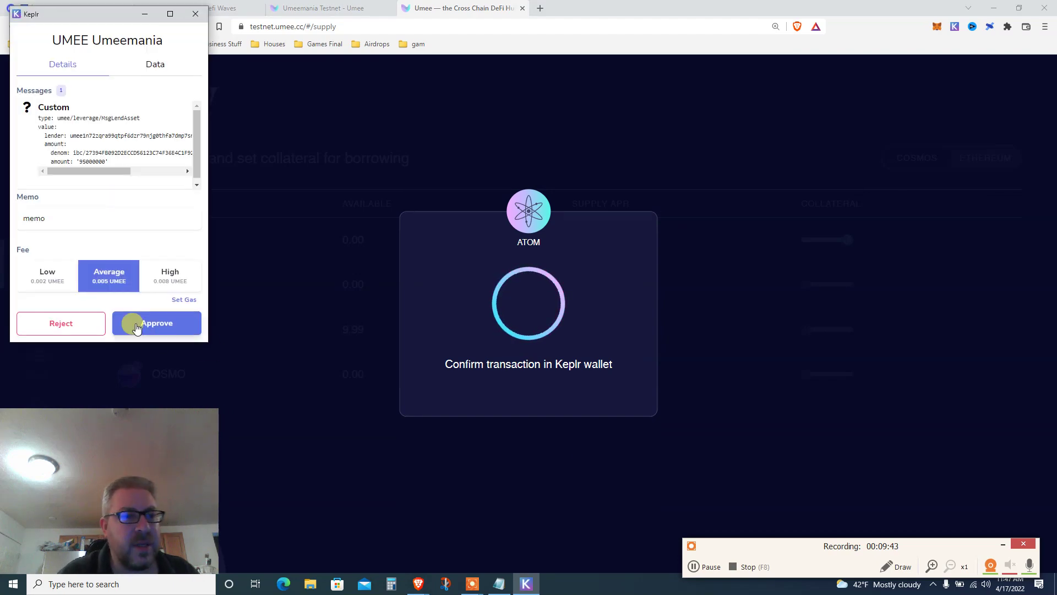
pyautogui.click(137, 325)
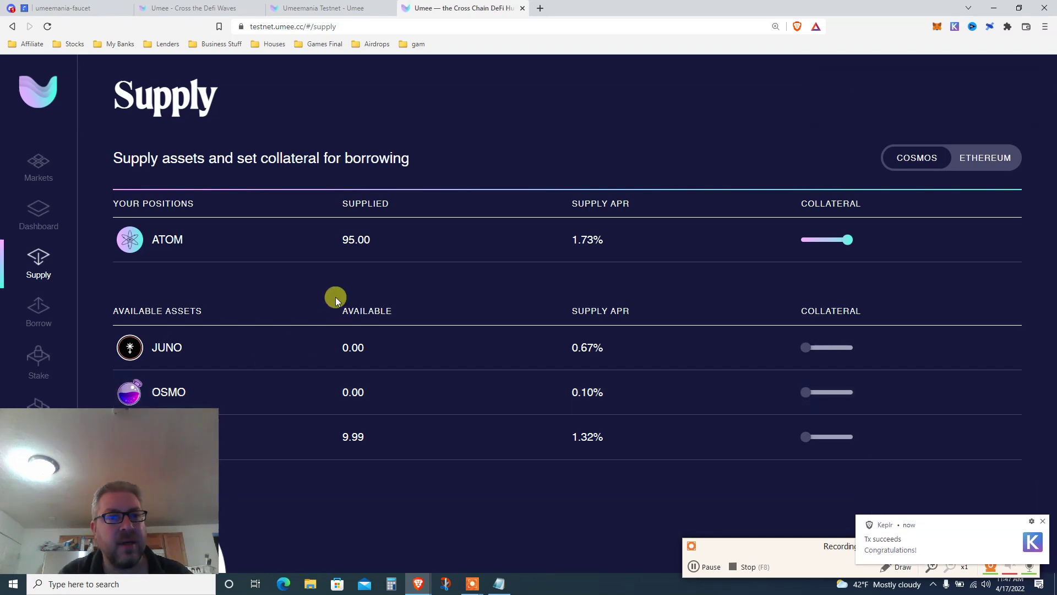
# - Glance at the ATOM supply dialog, then go to Borrow, showing 38.00 ATOM available at 7.69%
pyautogui.click(586, 247)
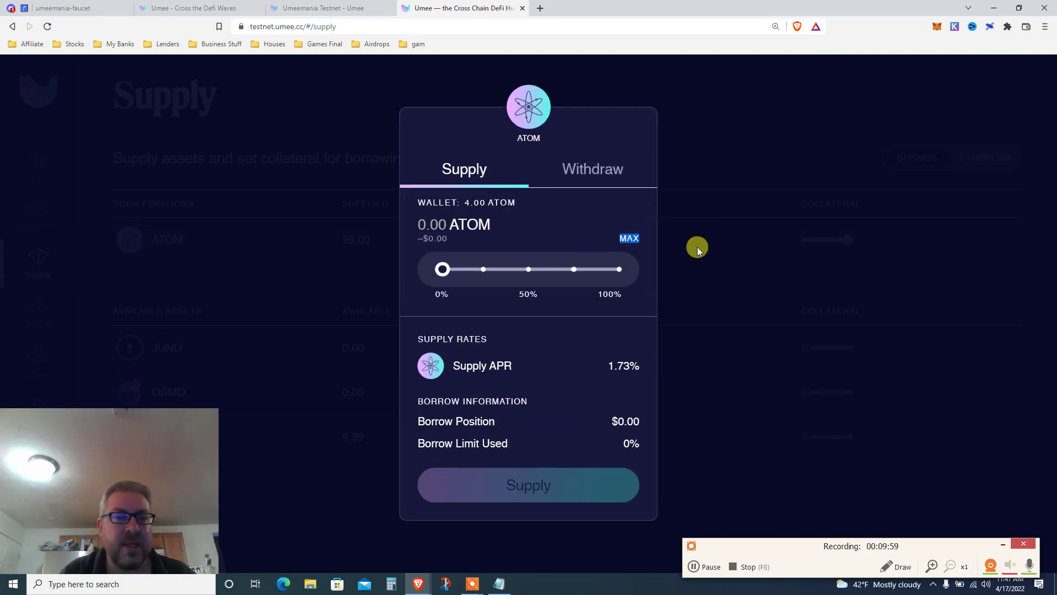
pyautogui.click(352, 227)
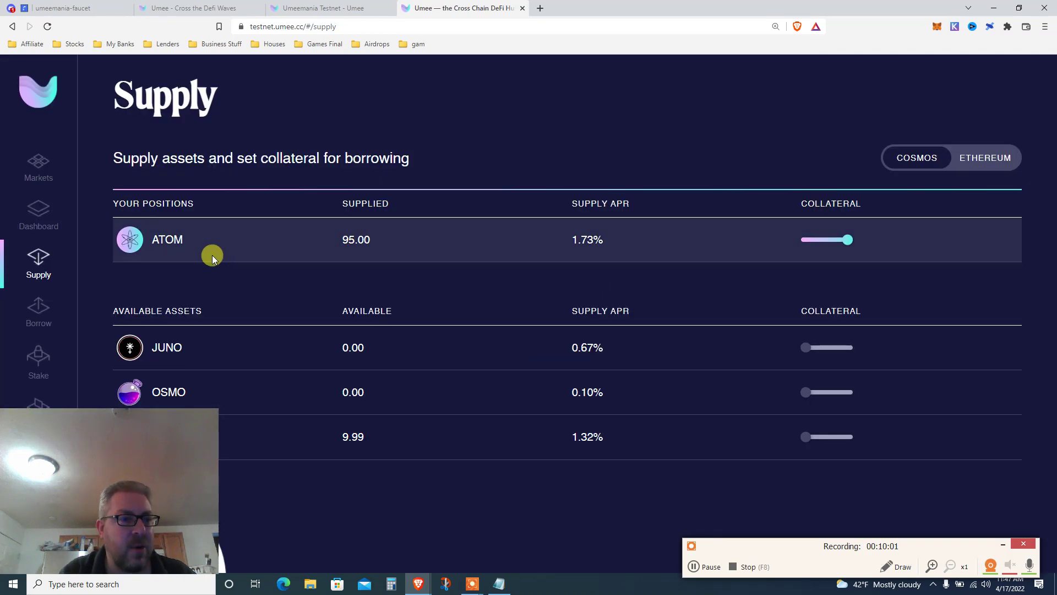
pyautogui.click(39, 317)
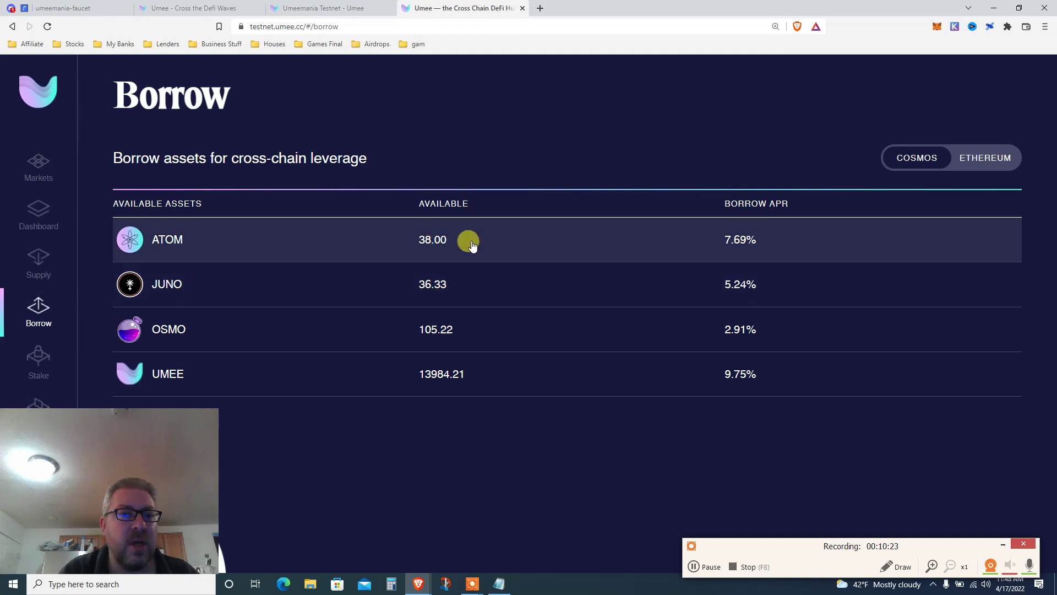
# - Borrow 35 ATOM at 7.69% APR and approve the transaction in Keplr
pyautogui.click(472, 246)
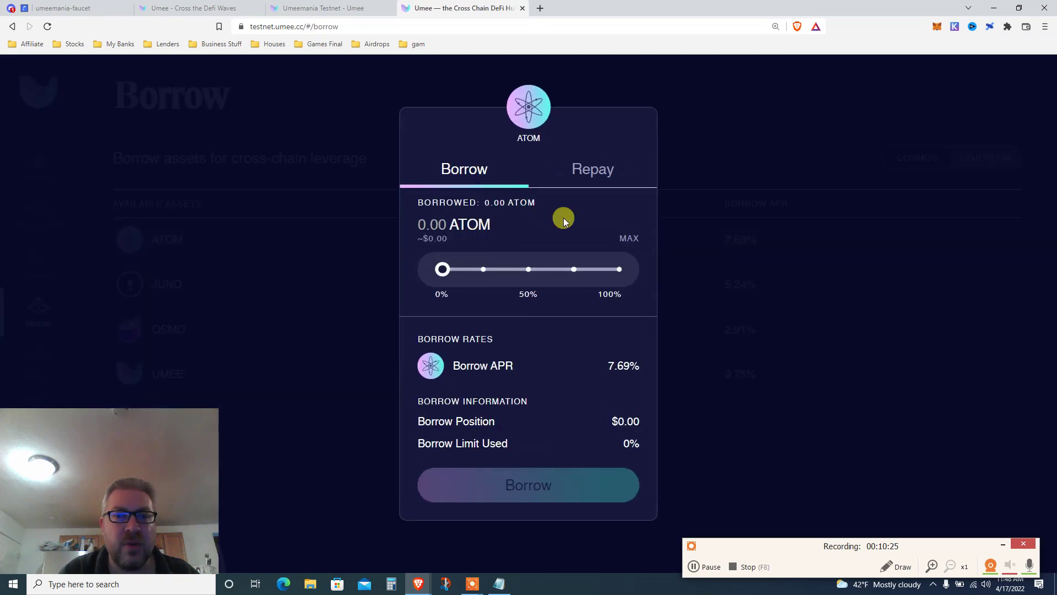
pyautogui.click(628, 239)
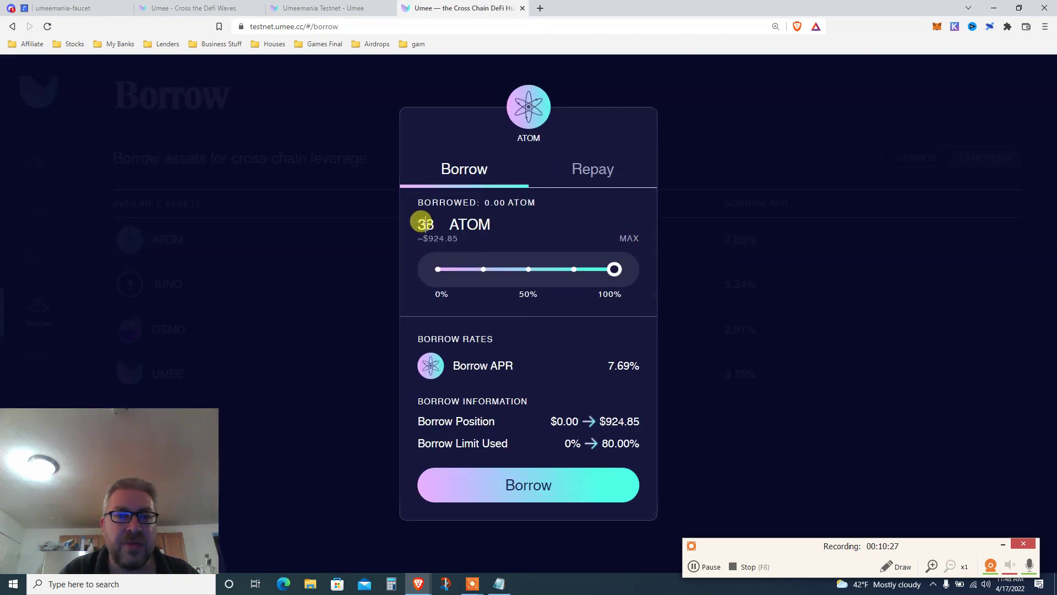
pyautogui.write('30')
pyautogui.press('BackSpace')
pyautogui.write('5')
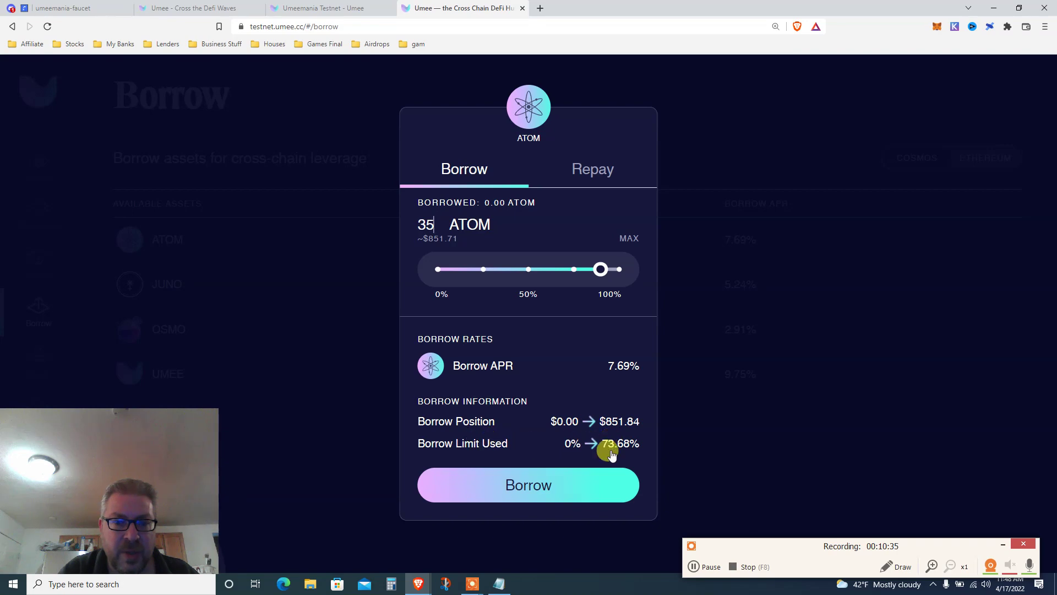
pyautogui.click(603, 467)
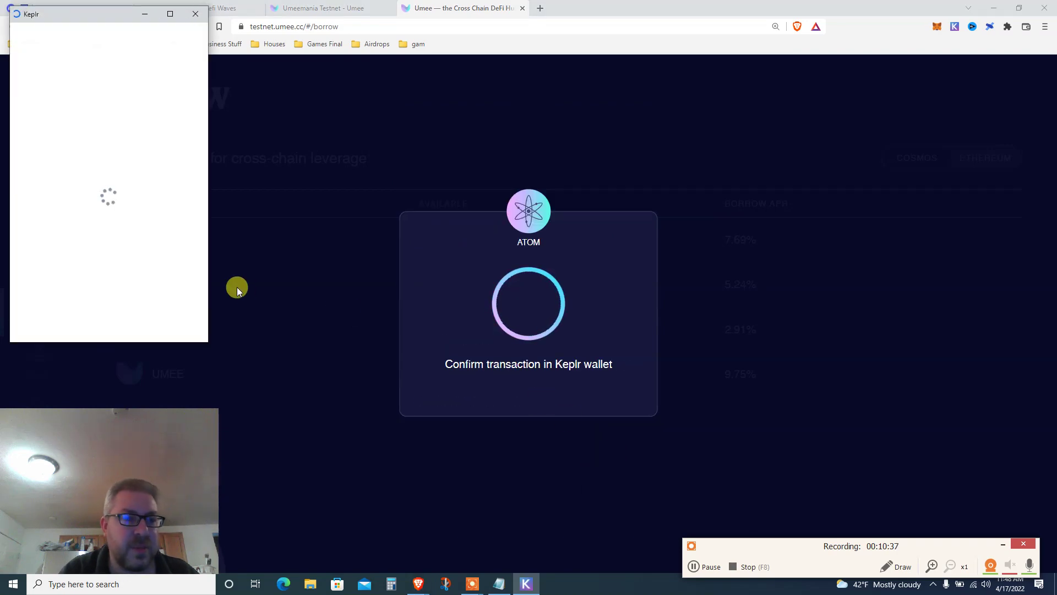
pyautogui.click(166, 320)
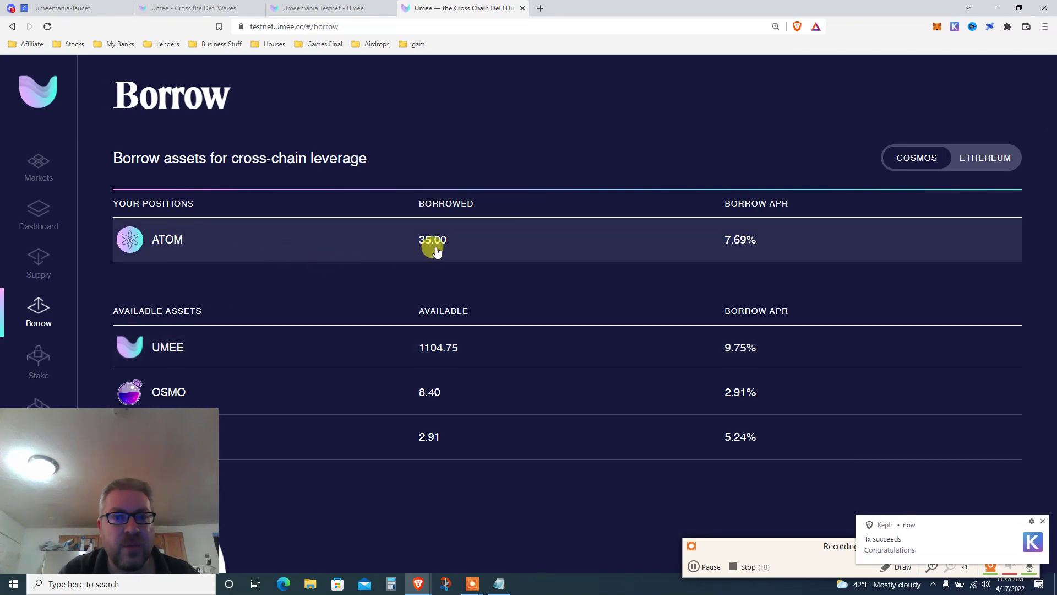
# - Check the remaining ATOM balance in Keplr, then open the Dashboard
pyautogui.click(954, 28)
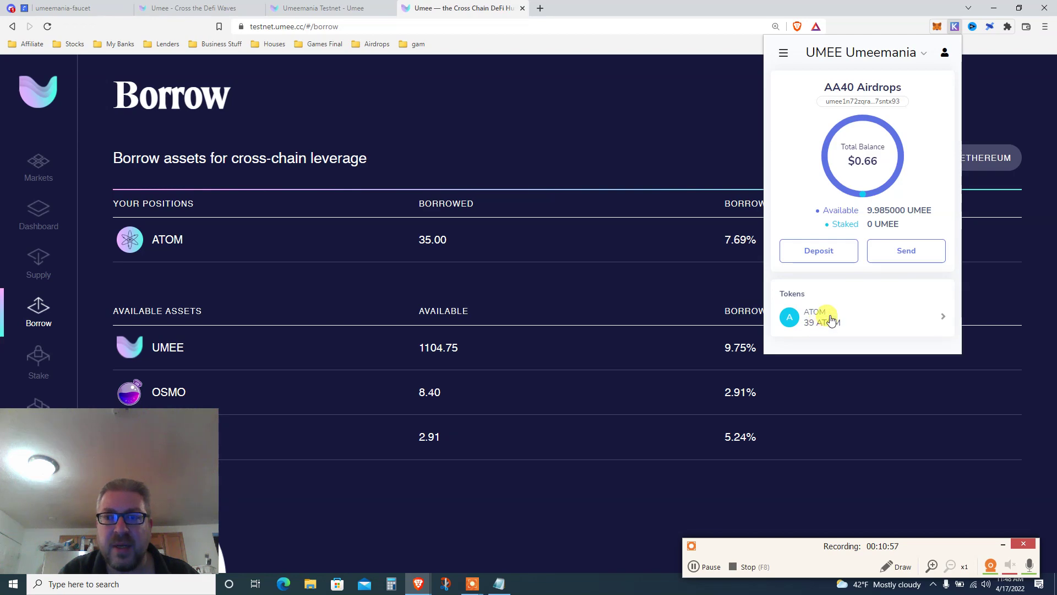
pyautogui.click(630, 144)
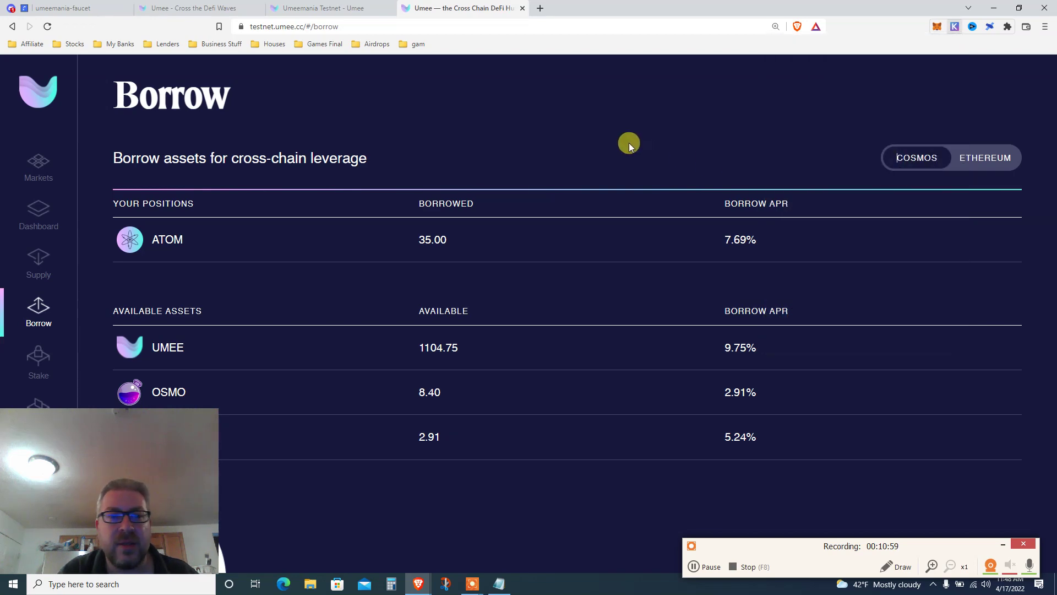
pyautogui.click(39, 165)
pyautogui.click(37, 223)
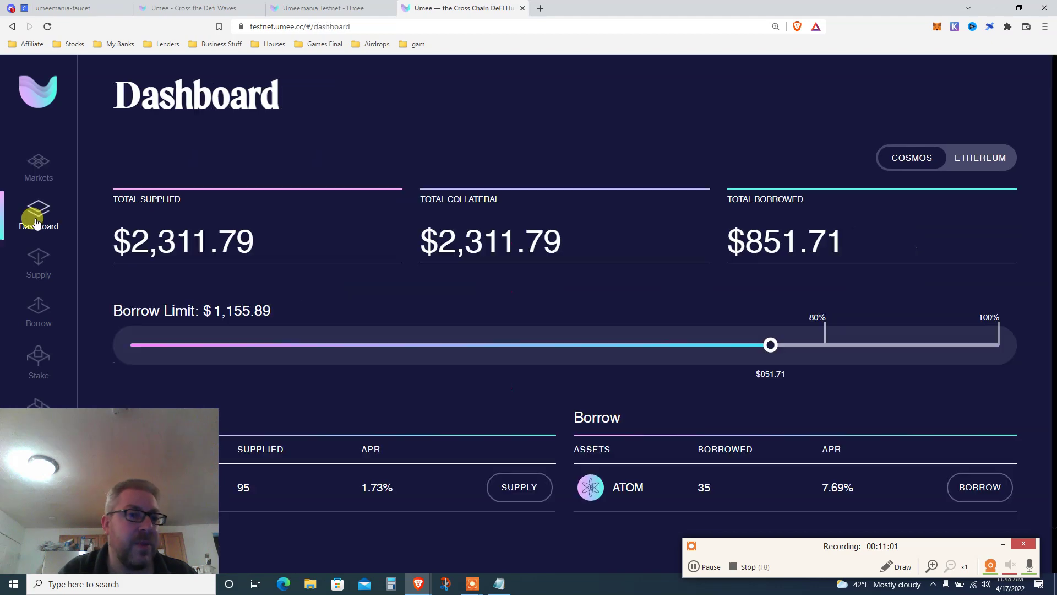
# - Review the totals: $2,311.79 supplied and collateral, $851.71 borrowed, 35 ATOM at 7.69% APR
pyautogui.tripleClick(185, 245)
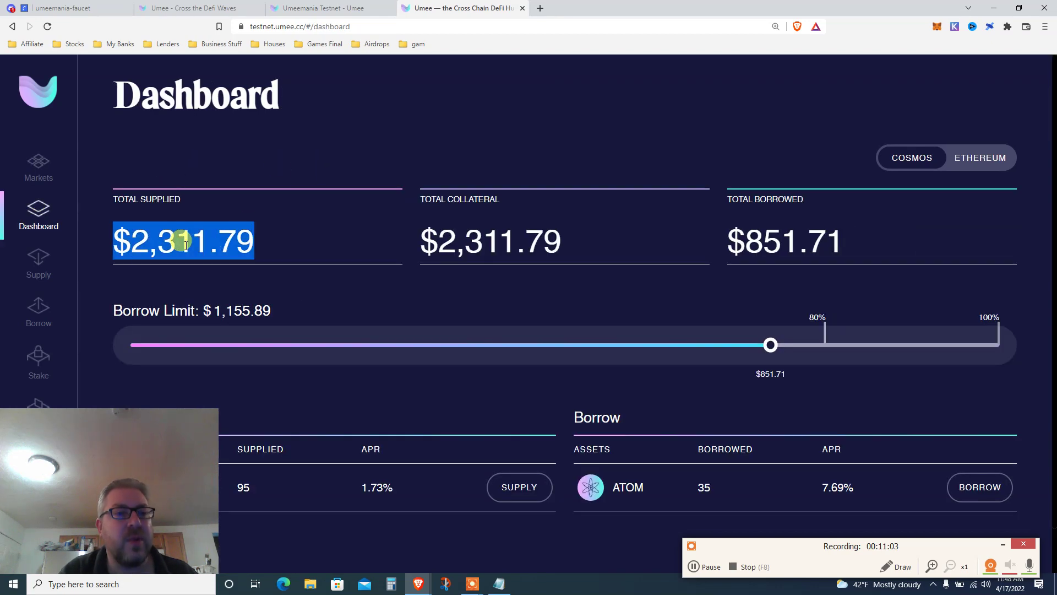
pyautogui.tripleClick(468, 246)
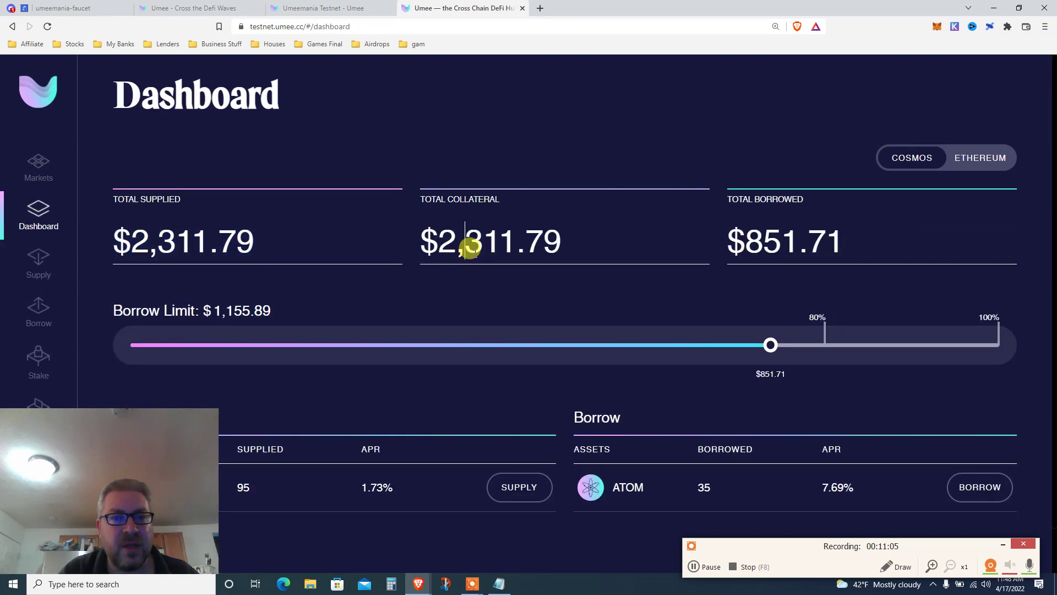
pyautogui.tripleClick(750, 243)
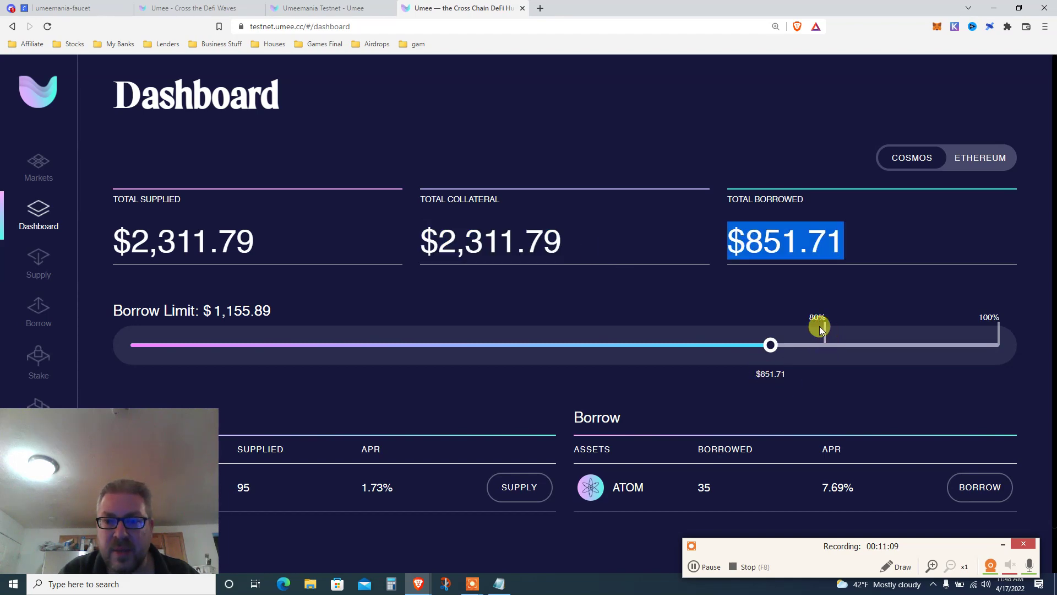
pyautogui.doubleClick(821, 317)
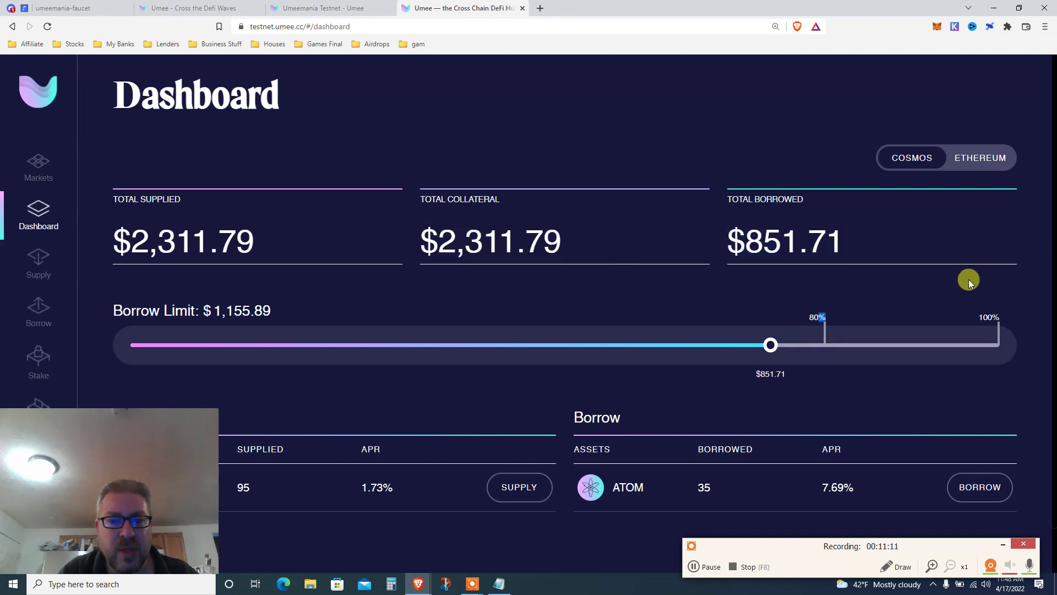
pyautogui.moveTo(146, 479); pyautogui.dragTo(134, 132)
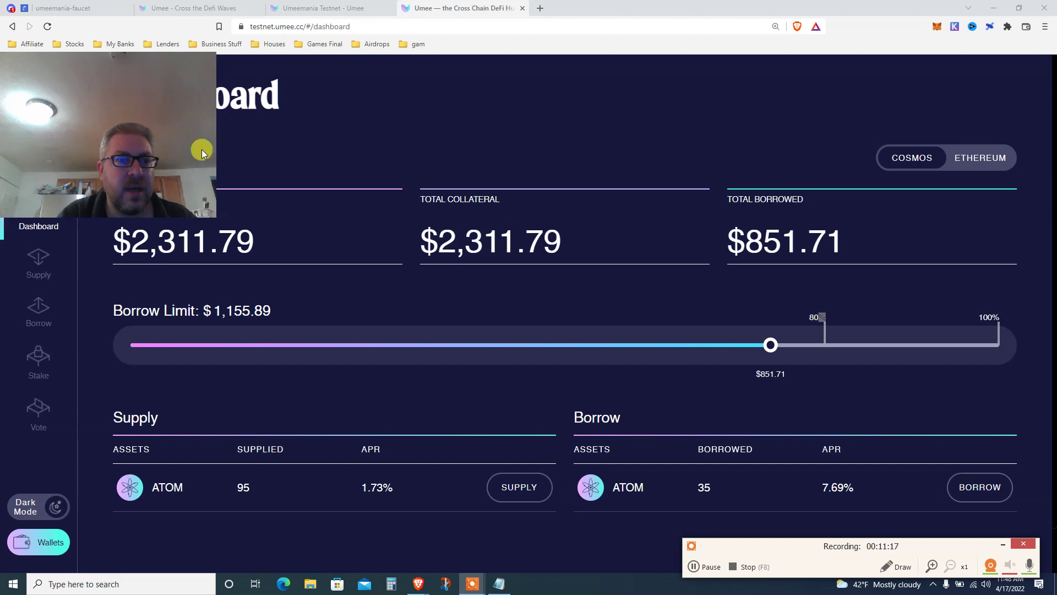
pyautogui.moveTo(201, 150); pyautogui.dragTo(961, 161)
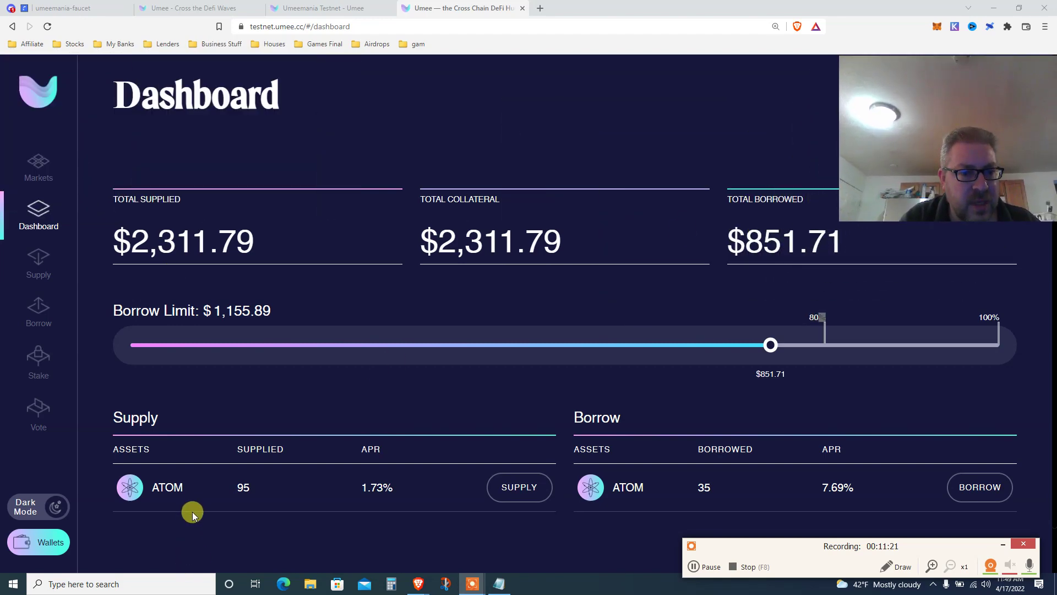
pyautogui.moveTo(410, 489); pyautogui.dragTo(372, 486)
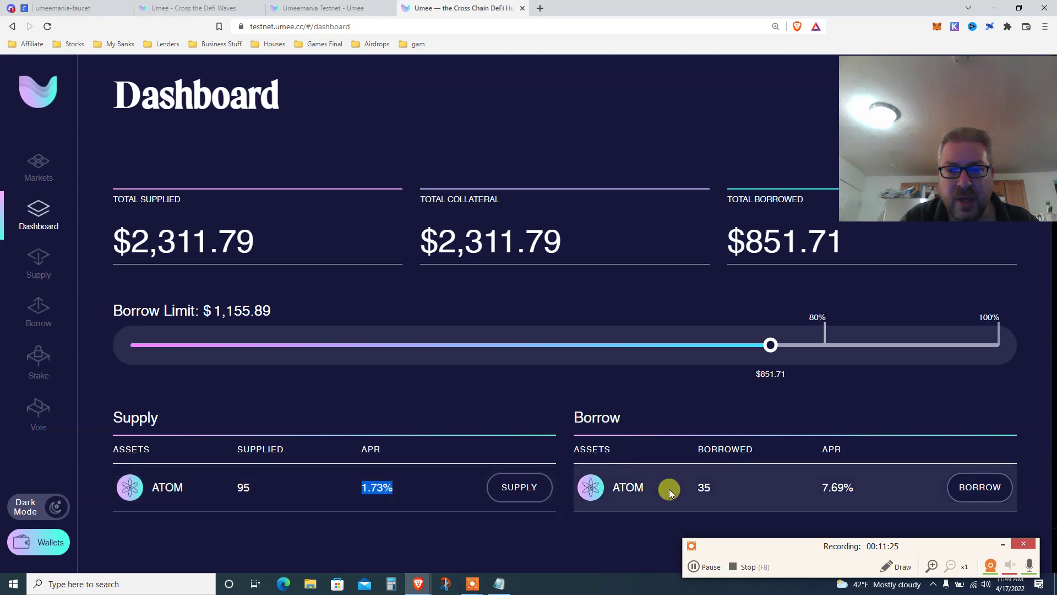
pyautogui.doubleClick(698, 487)
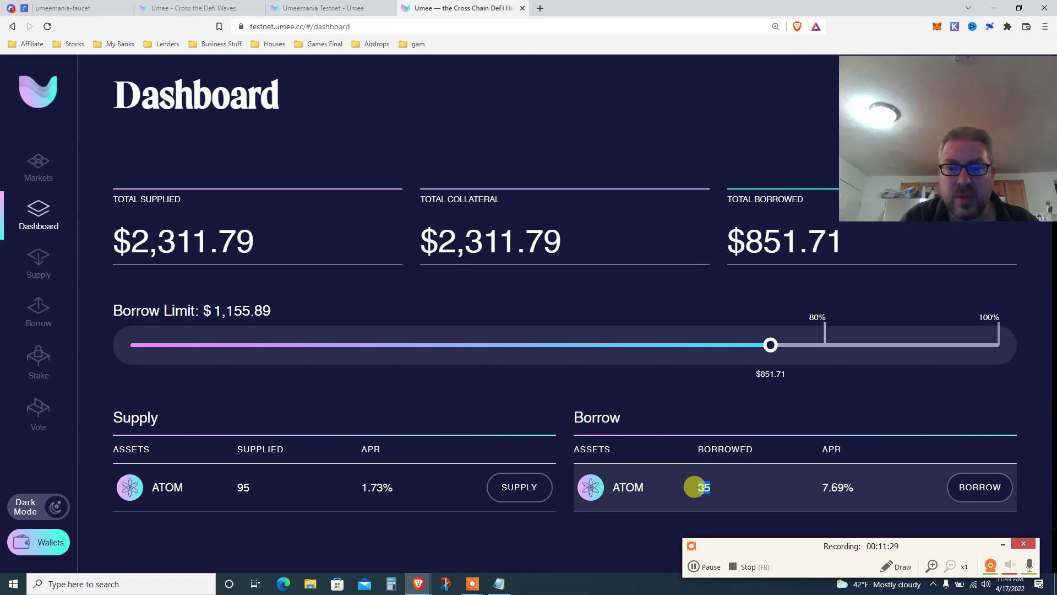
pyautogui.doubleClick(832, 487)
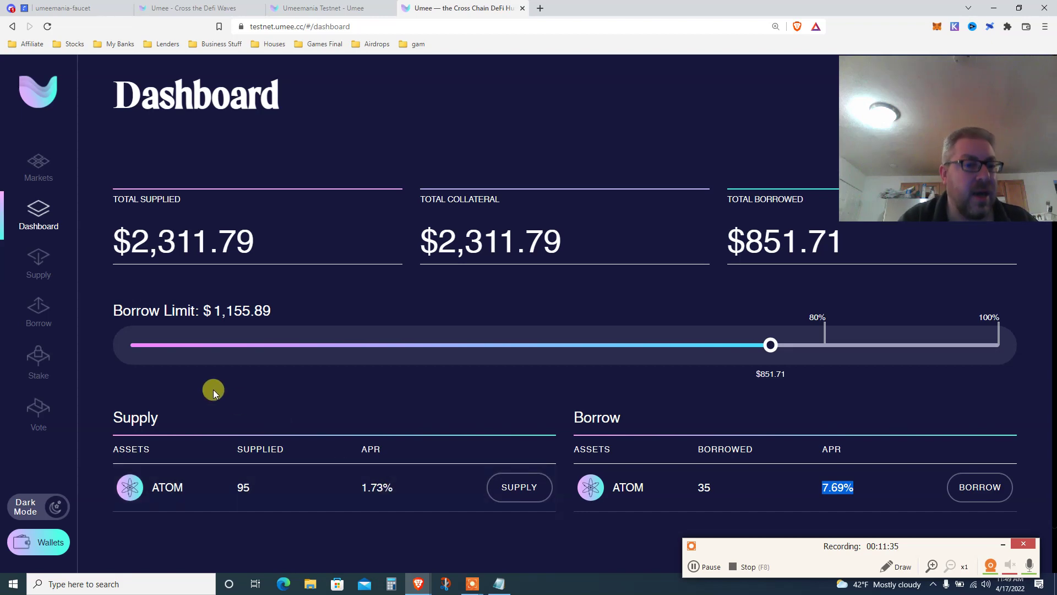
pyautogui.doubleClick(694, 489)
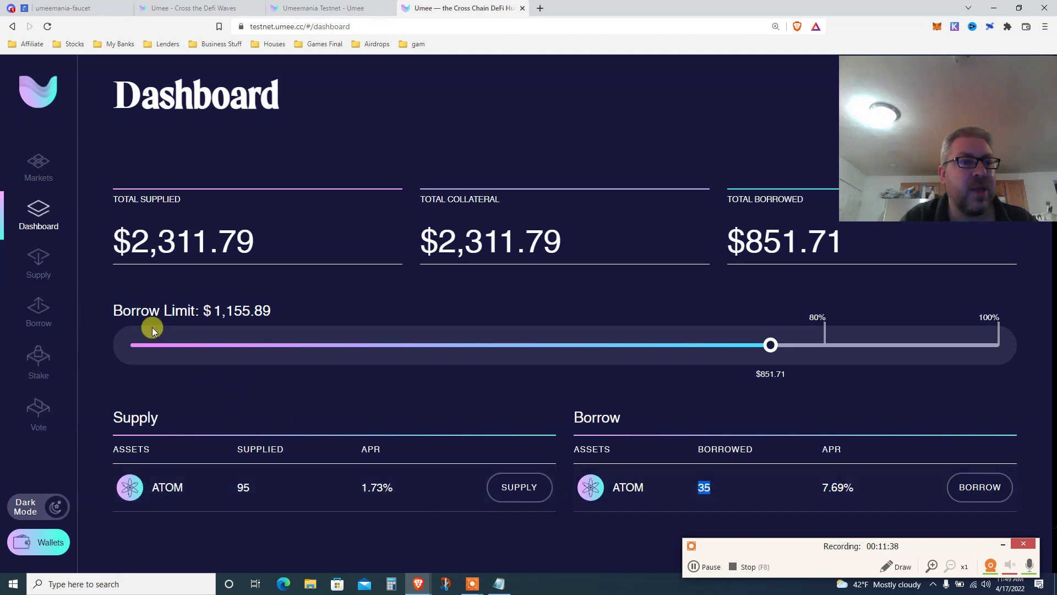
# - Supply 35 more ATOM (53.85% borrow limit used), approve in Keplr, and view the Dashboard
pyautogui.click(30, 272)
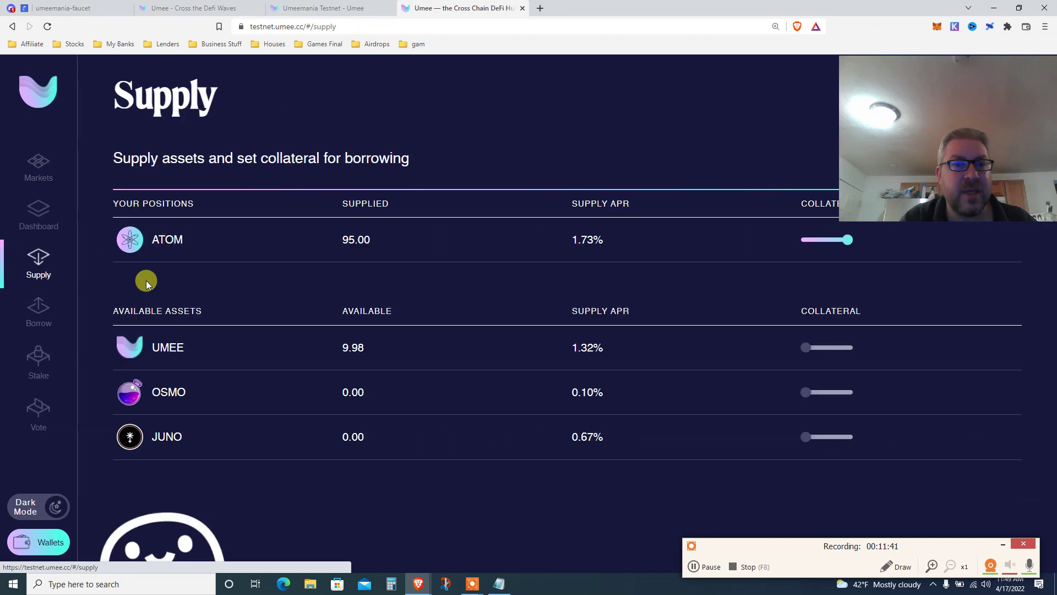
pyautogui.click(519, 249)
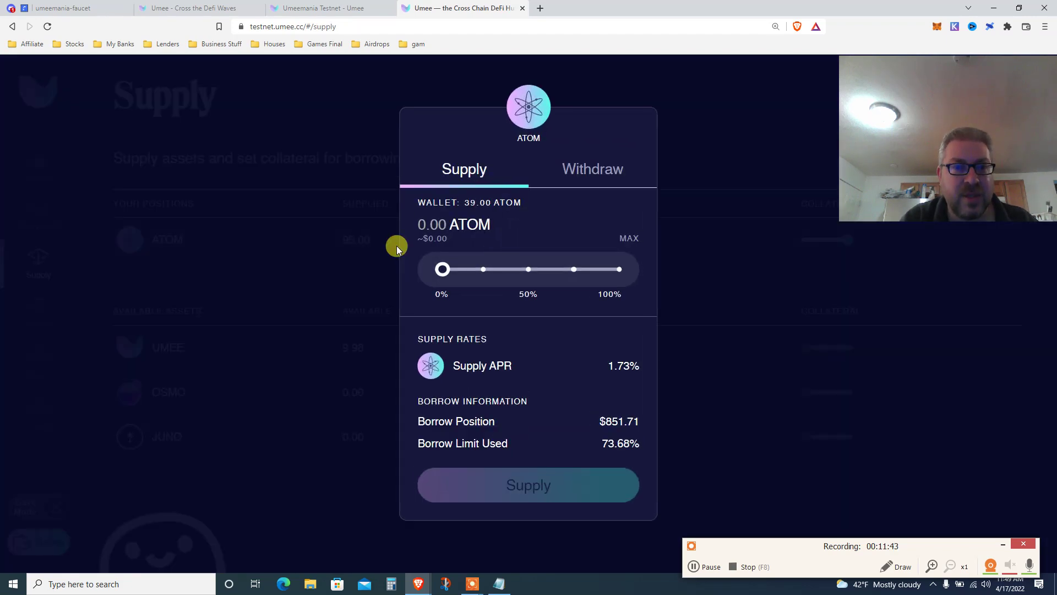
pyautogui.click(626, 239)
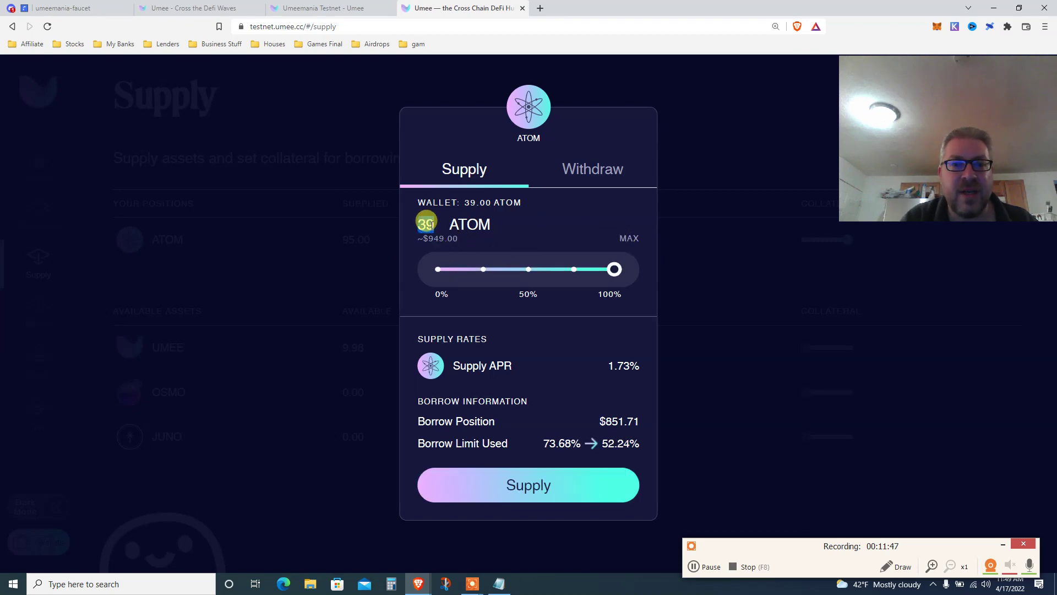
pyautogui.write('3')
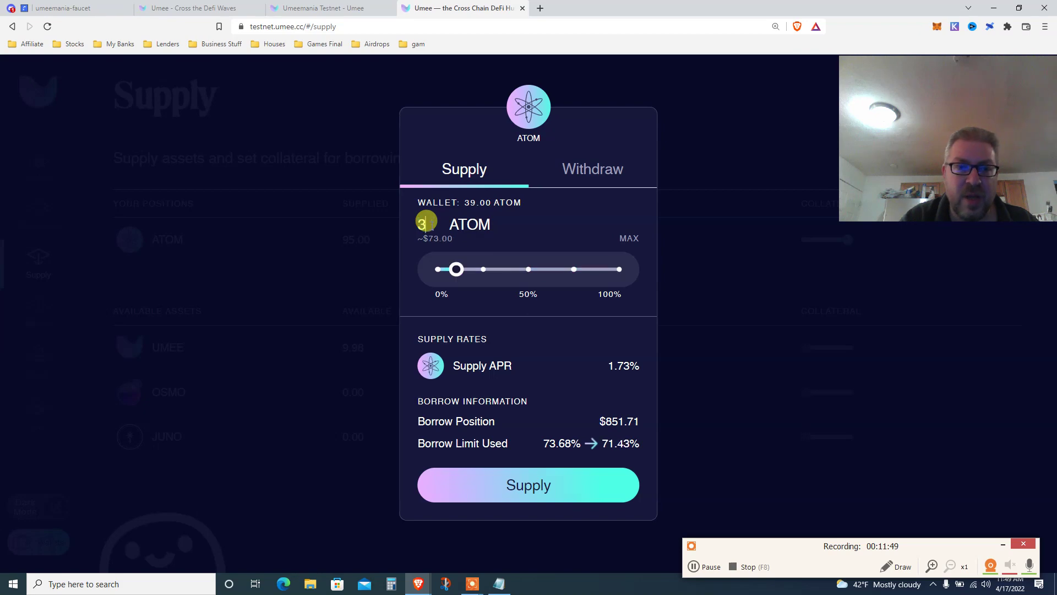
pyautogui.write('5')
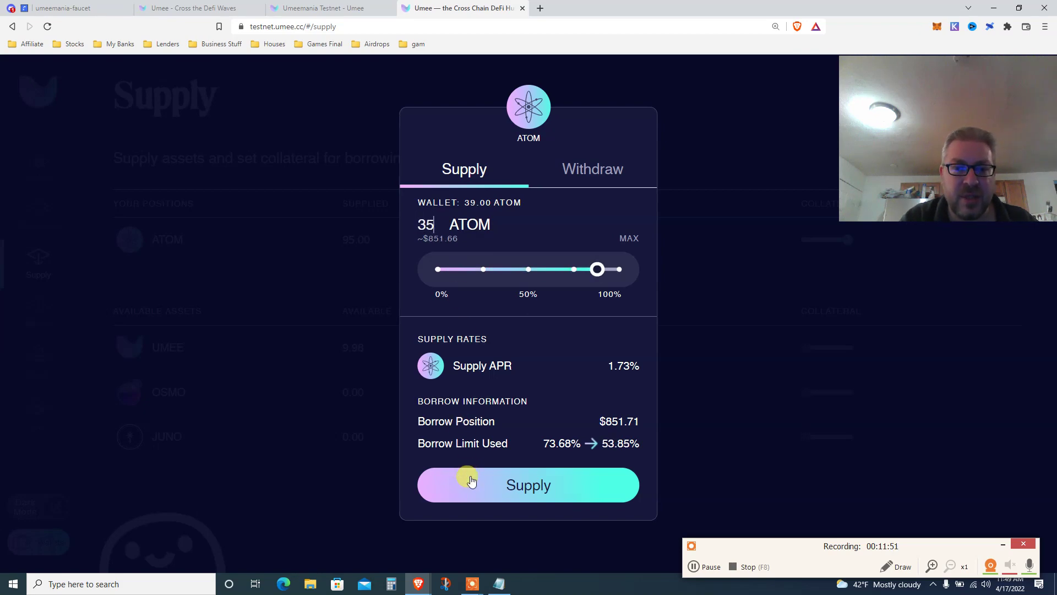
pyautogui.doubleClick(612, 443)
pyautogui.click(591, 472)
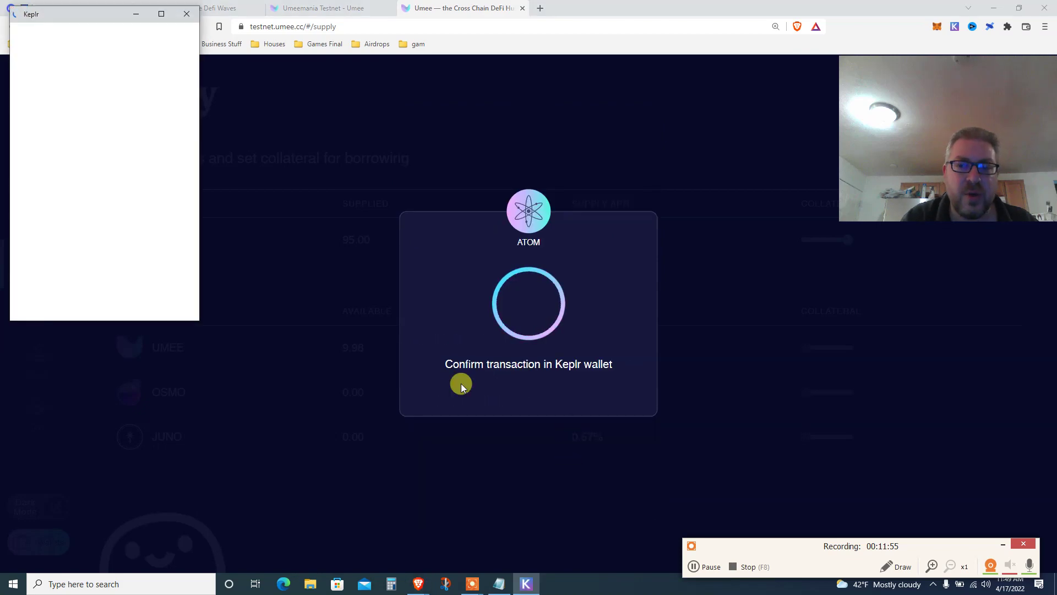
pyautogui.click(149, 323)
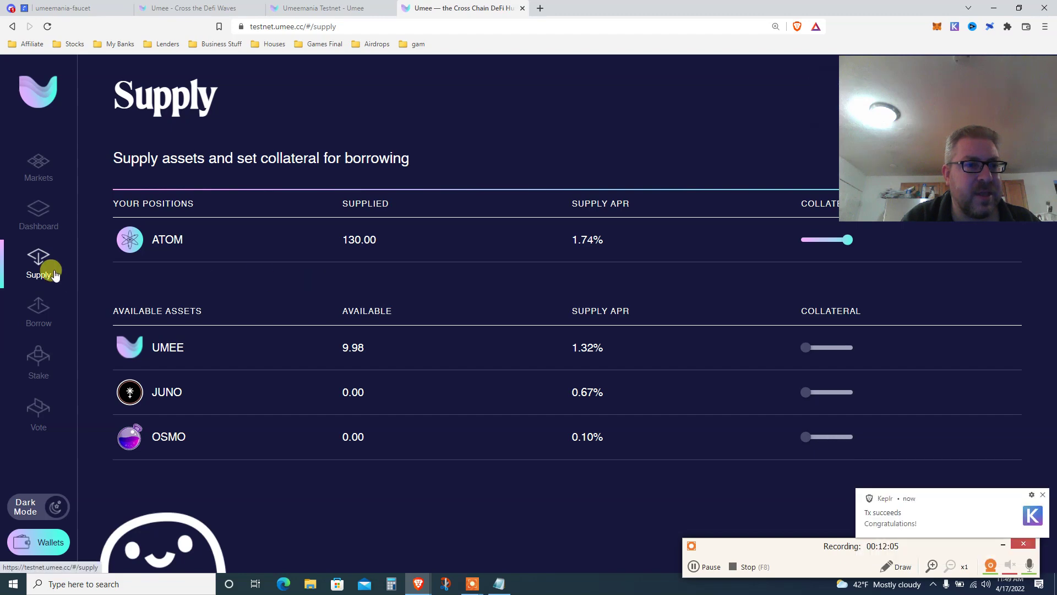
pyautogui.click(33, 216)
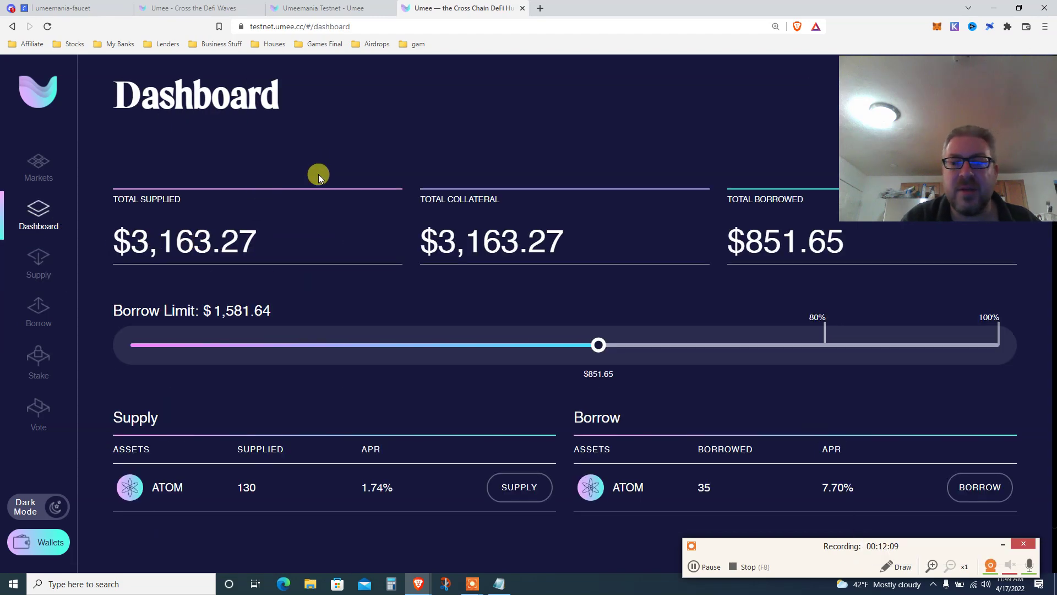
# - Borrow 5000 UMEE at 9.76% APR, approve it in Keplr, and view the Dashboard
pyautogui.click(40, 262)
pyautogui.click(37, 309)
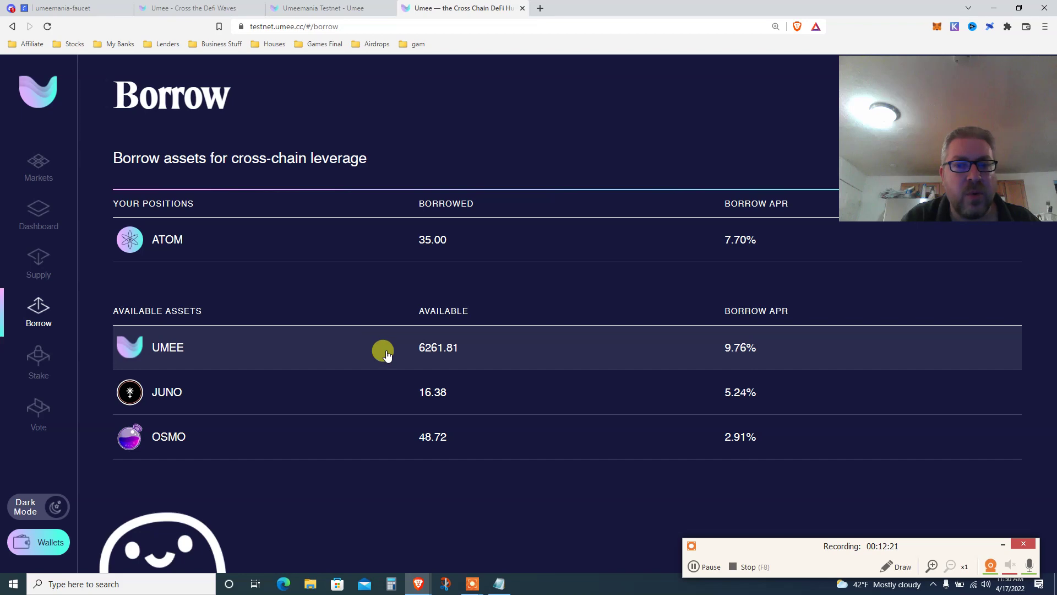
pyautogui.click(386, 355)
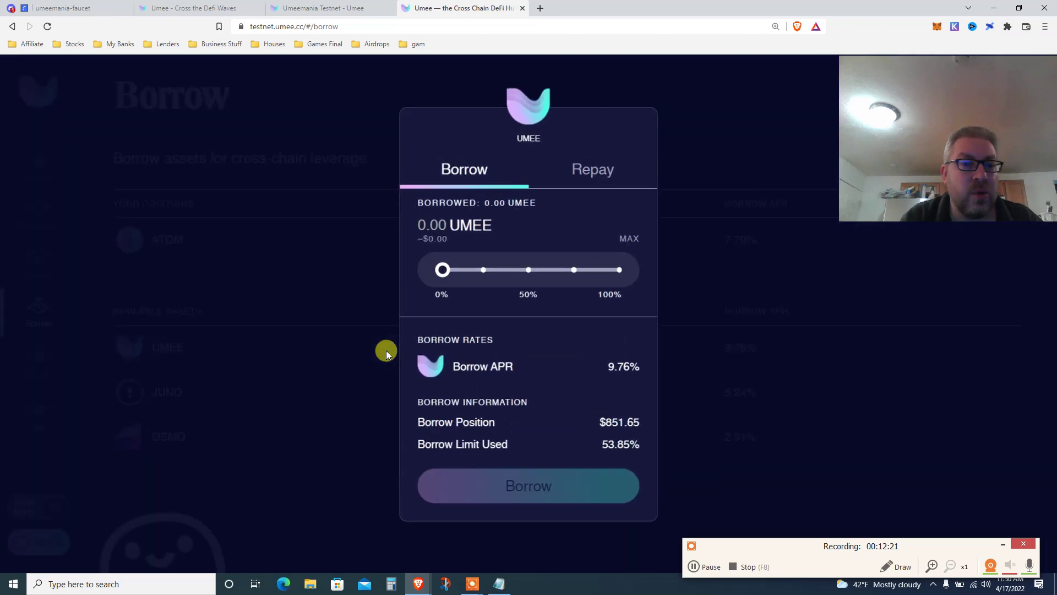
pyautogui.click(626, 240)
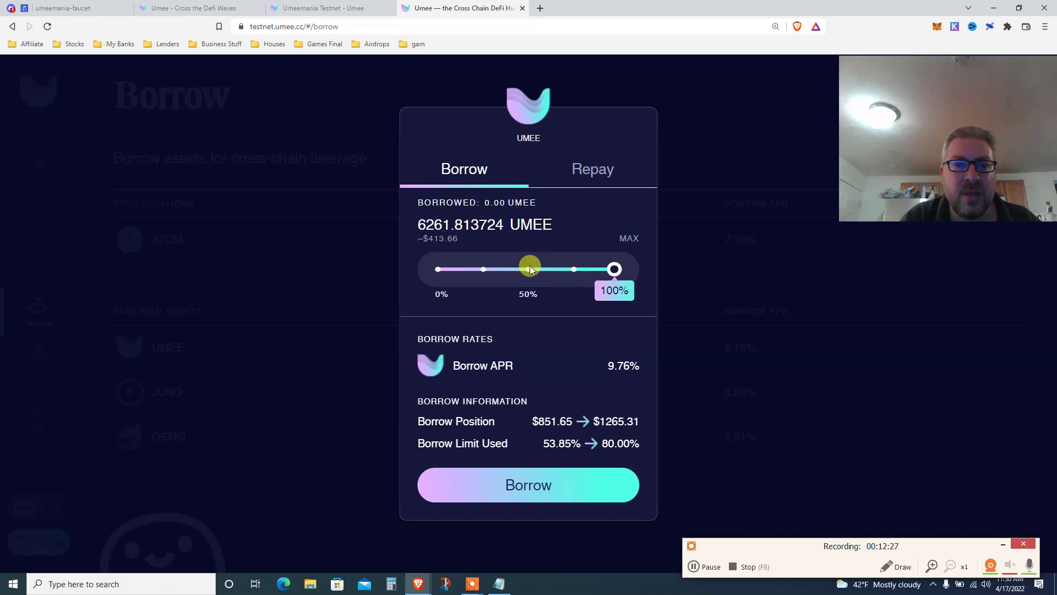
pyautogui.doubleClick(489, 220)
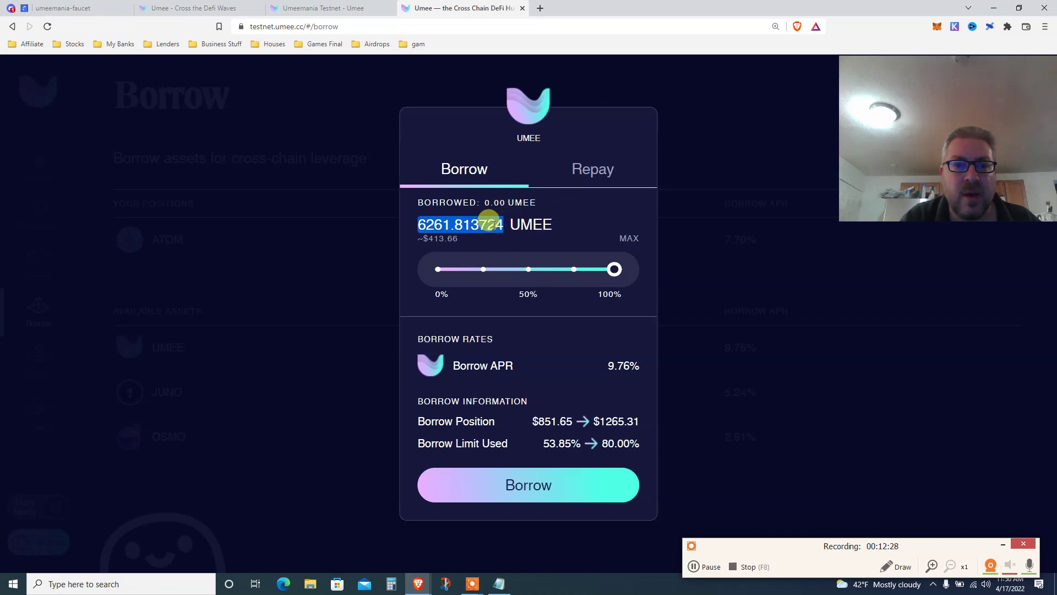
pyautogui.click(573, 270)
pyautogui.doubleClick(456, 220)
pyautogui.write('5000')
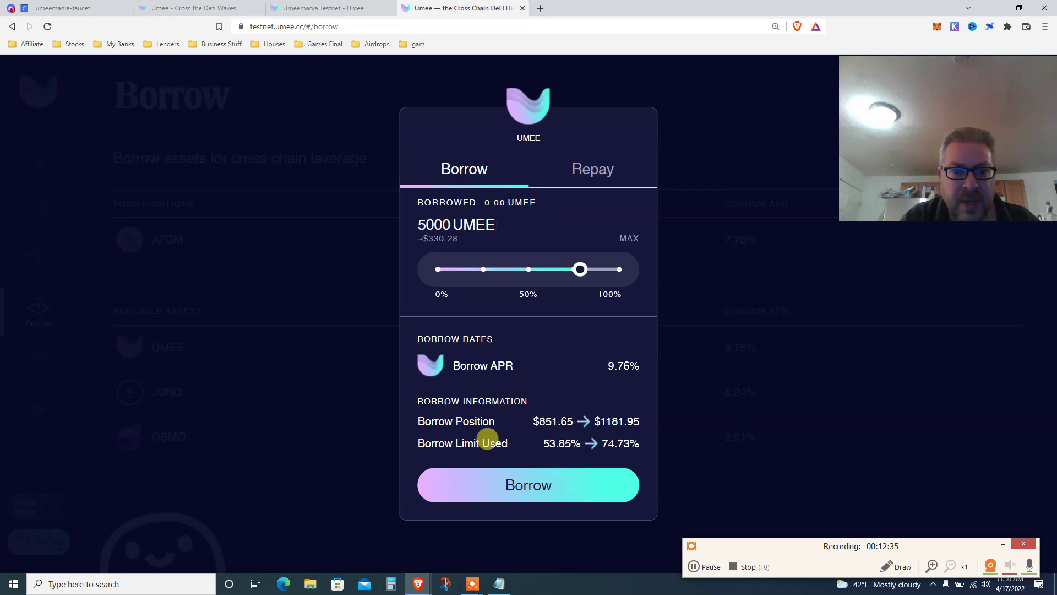
pyautogui.click(569, 480)
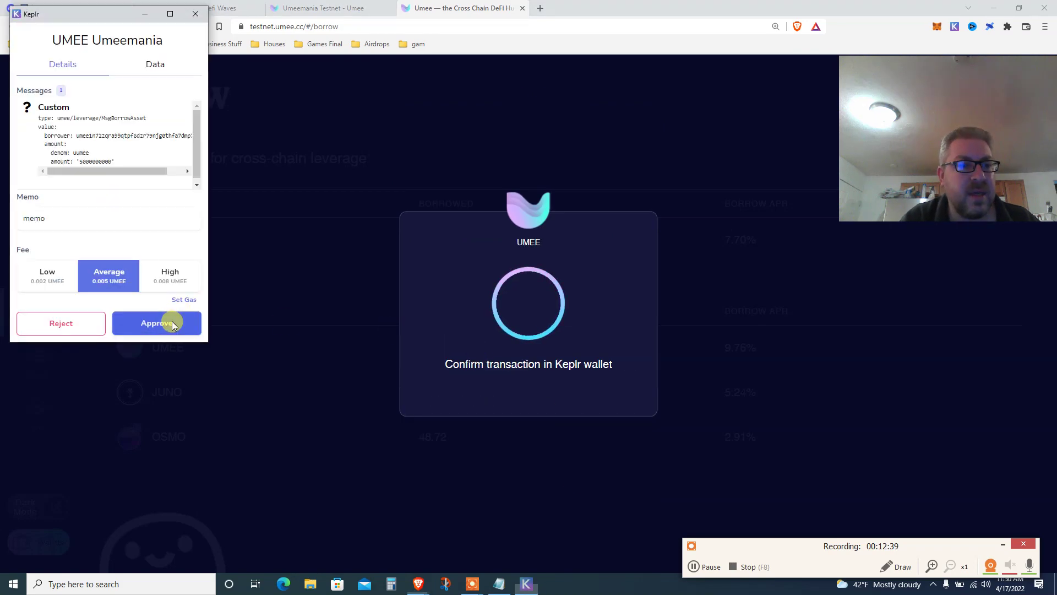
pyautogui.click(172, 324)
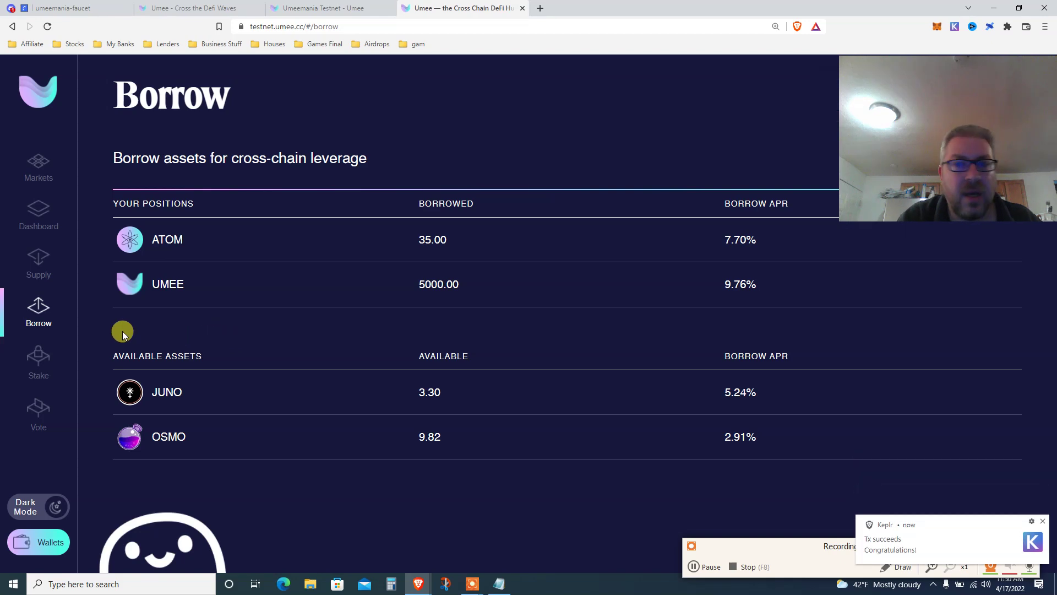
pyautogui.click(40, 221)
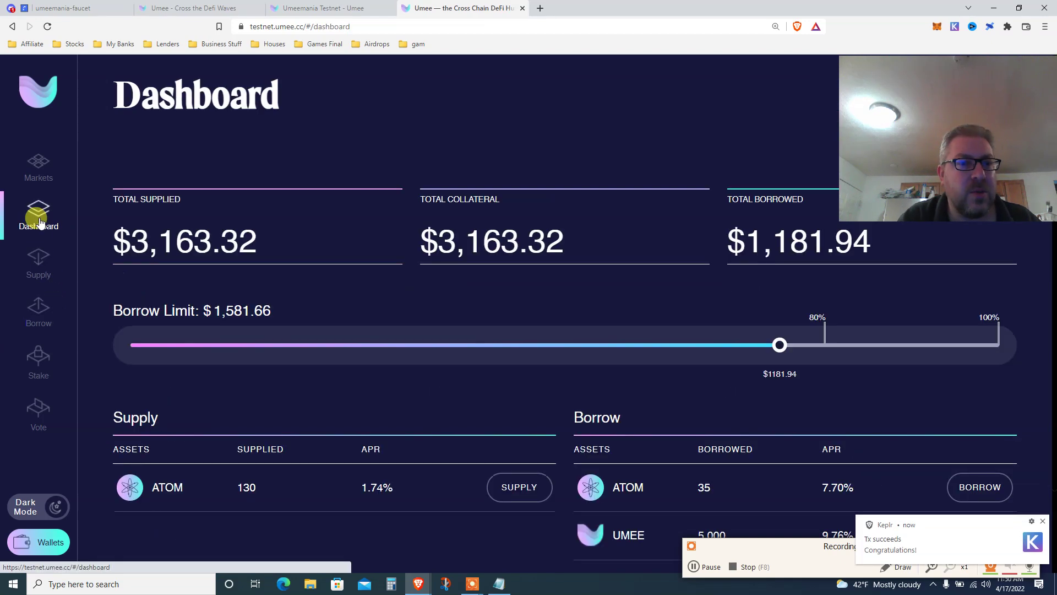
pyautogui.click(52, 276)
pyautogui.click(42, 228)
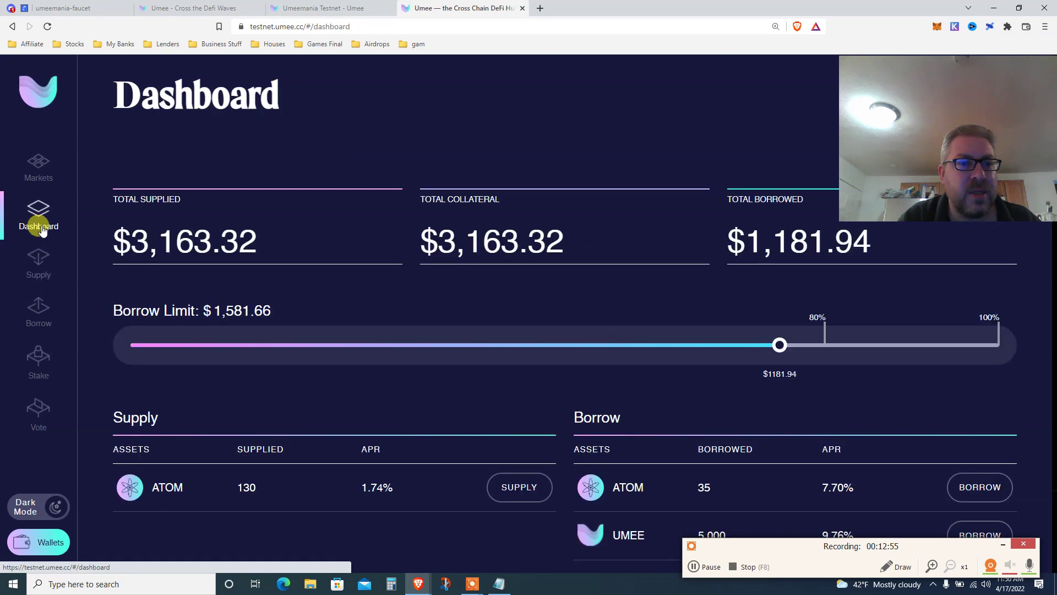
pyautogui.tripleClick(765, 243)
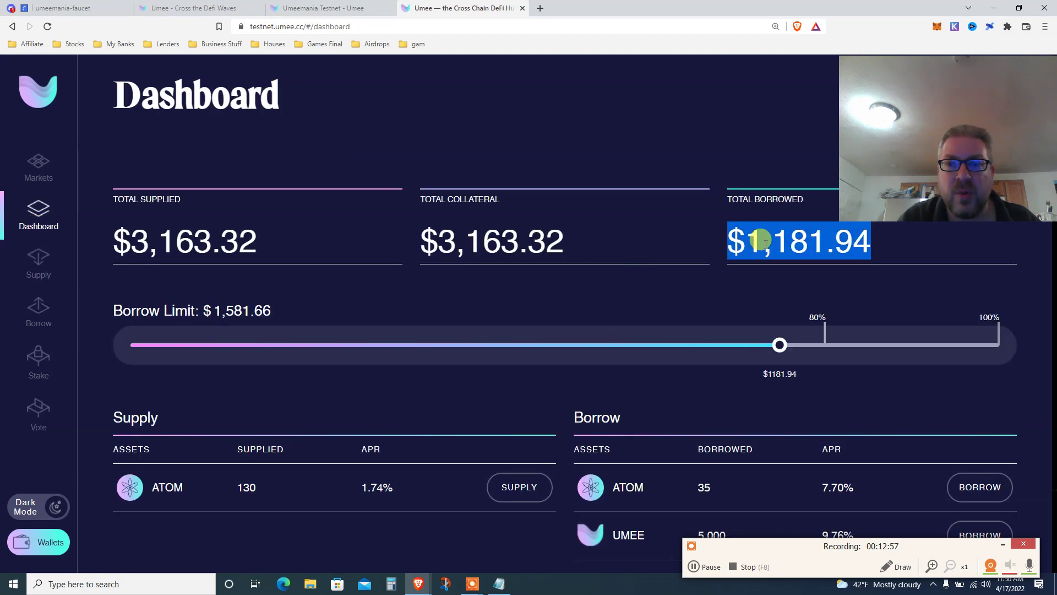
pyautogui.tripleClick(542, 242)
pyautogui.press('F5')
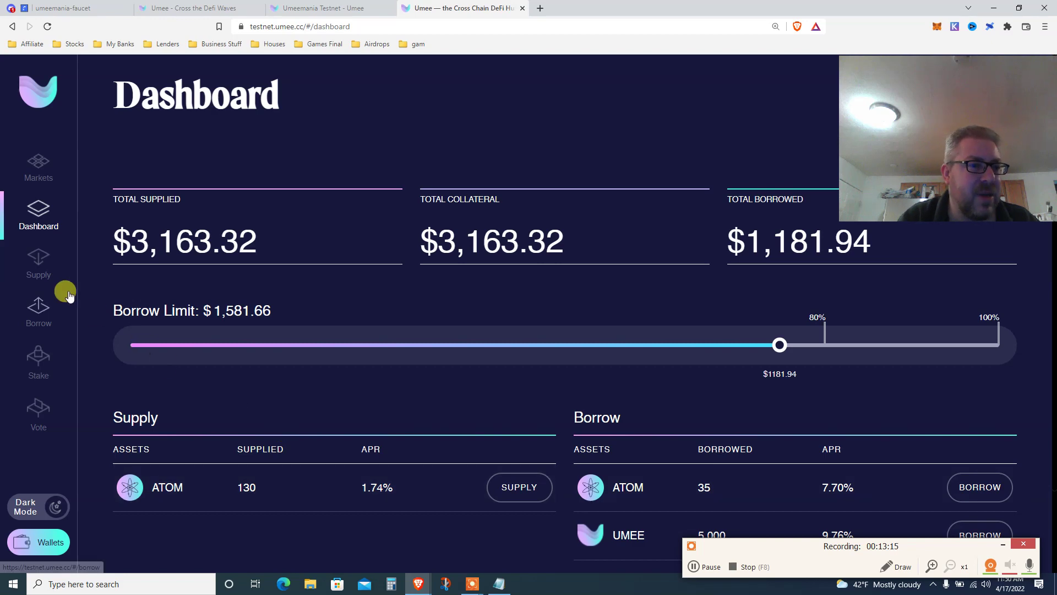
pyautogui.tripleClick(167, 242)
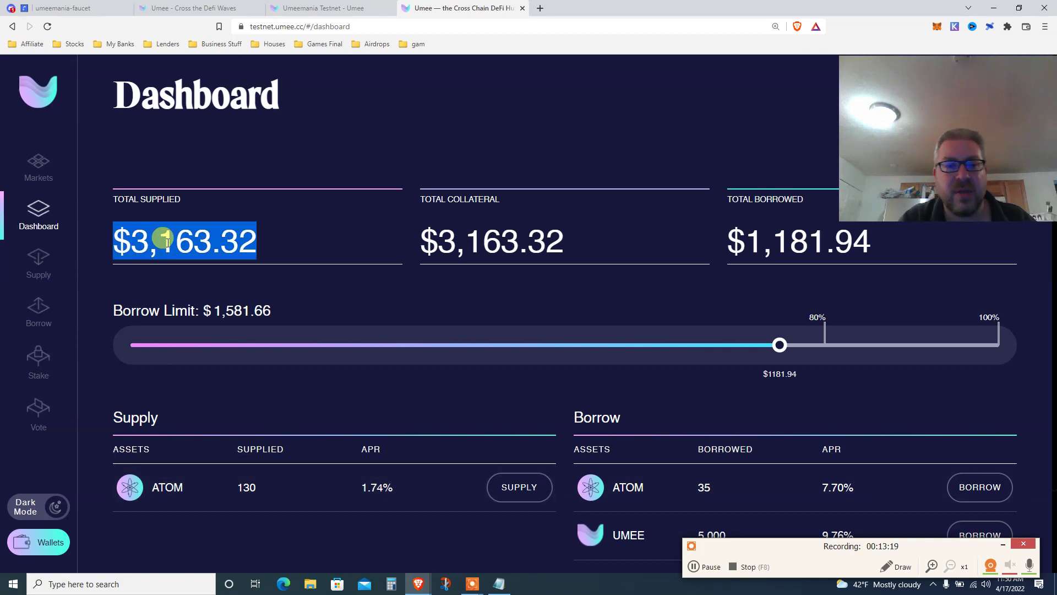
# - Open the Withdraw tab on the 130.00 ATOM supplied position and try different withdrawal amounts
pyautogui.click(39, 267)
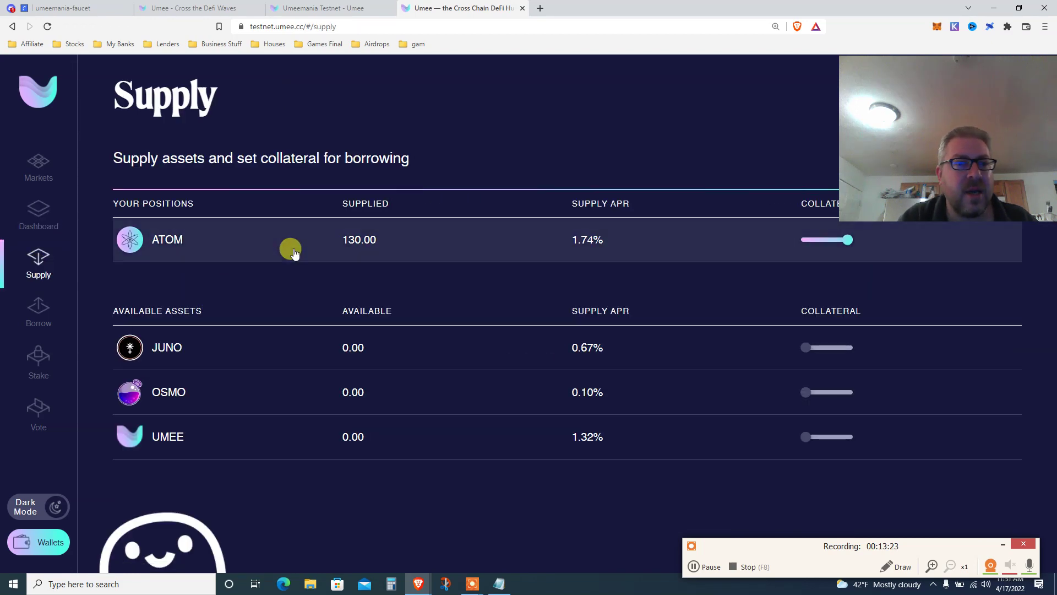
pyautogui.click(197, 249)
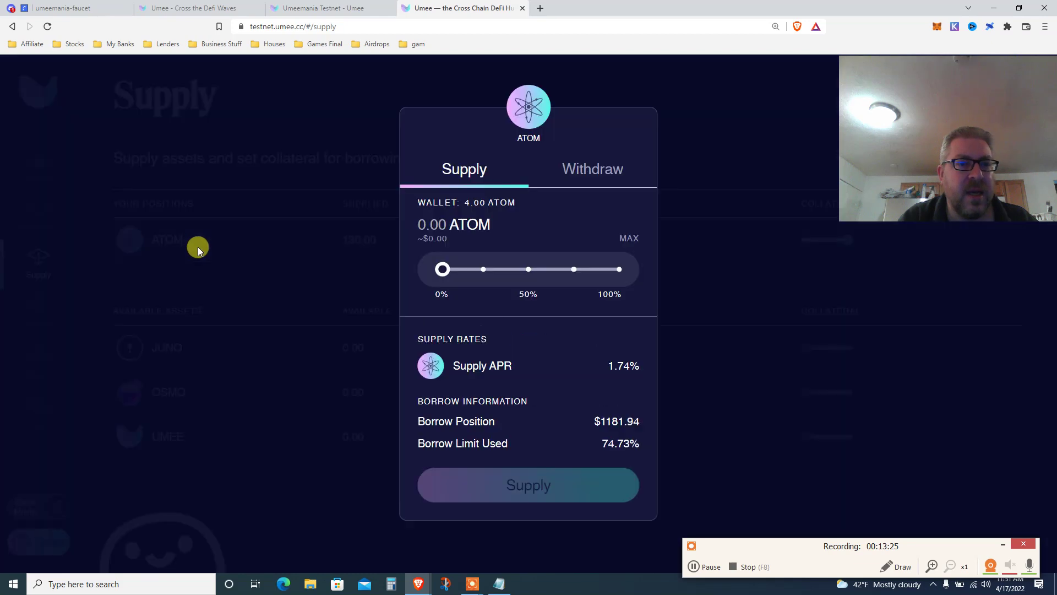
pyautogui.click(581, 169)
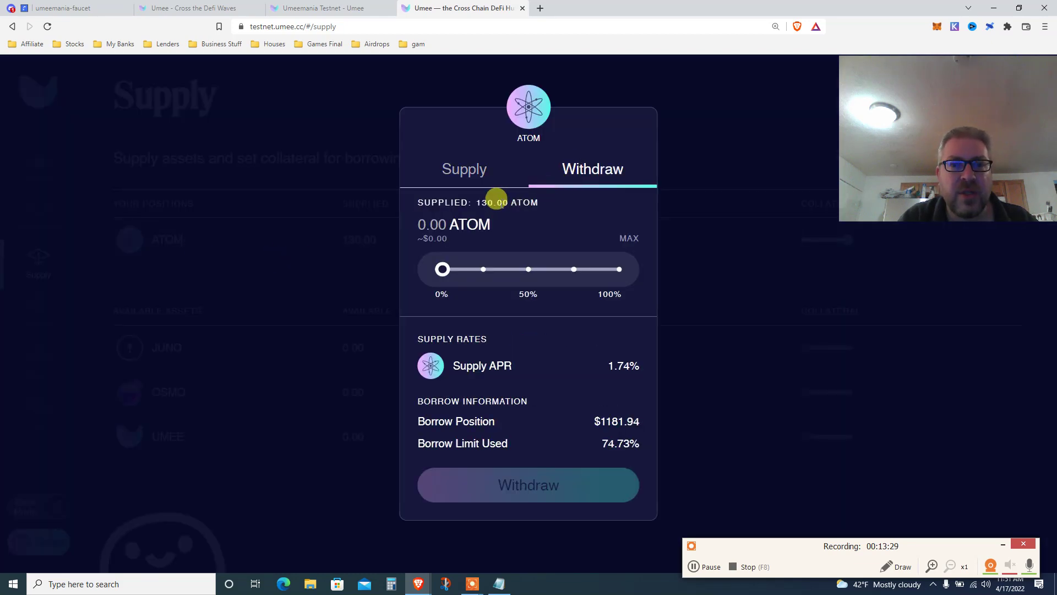
pyautogui.tripleClick(496, 201)
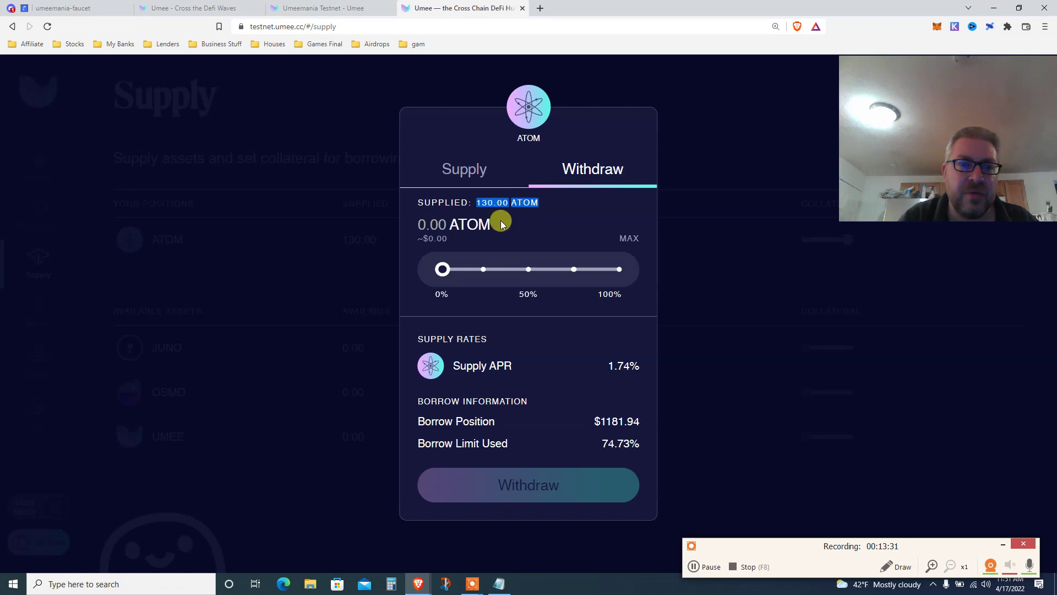
pyautogui.click(528, 271)
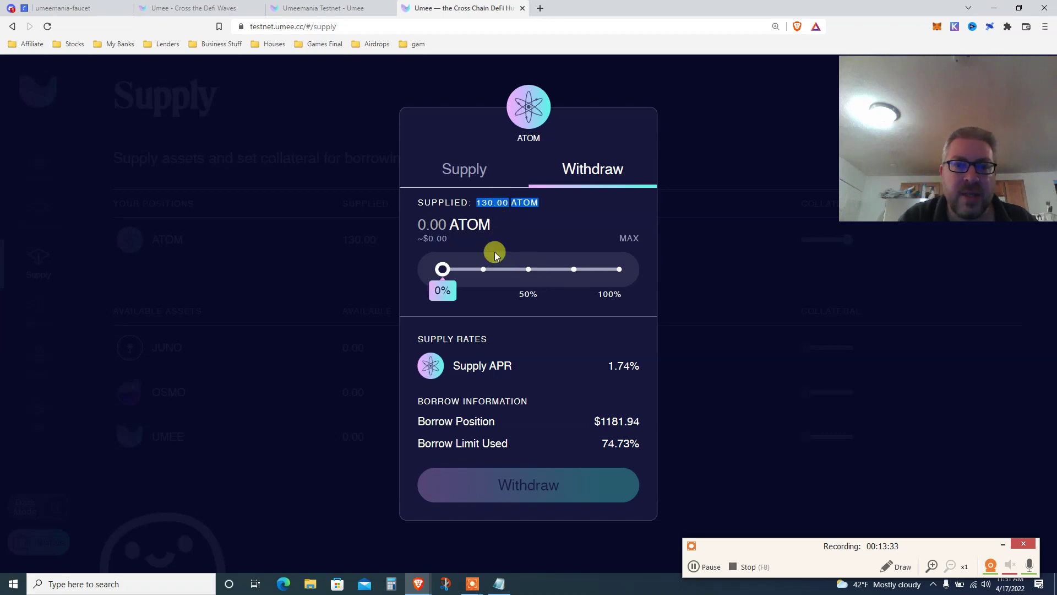
pyautogui.click(420, 220)
pyautogui.write('1750')
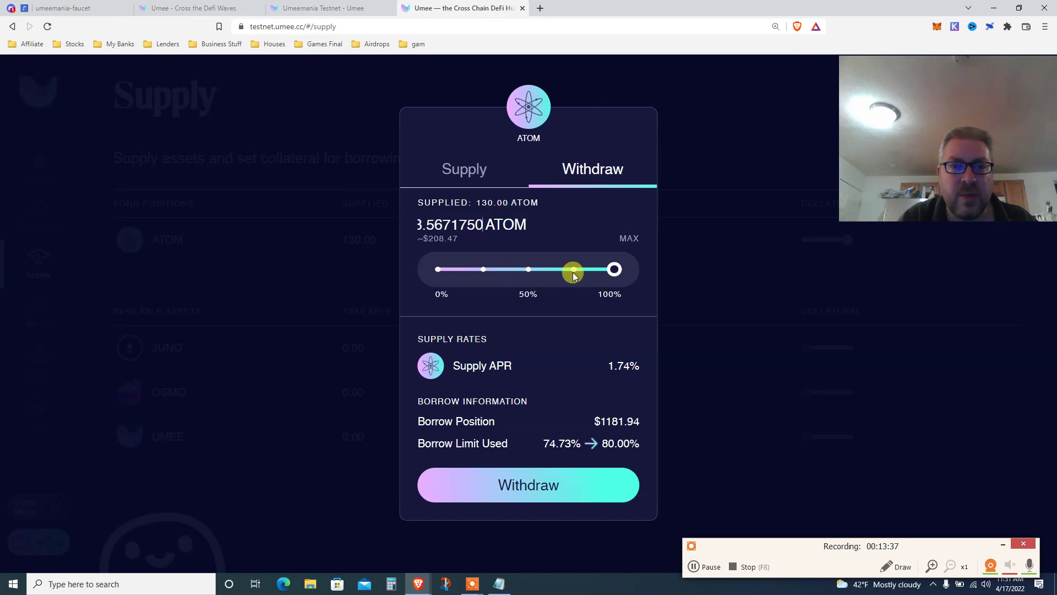
pyautogui.click(612, 268)
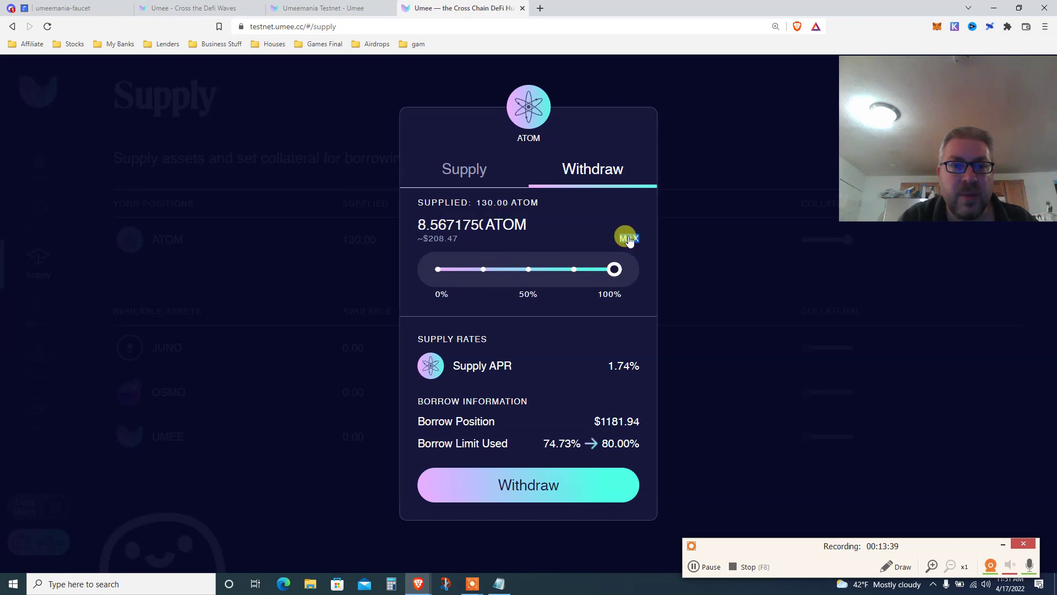
pyautogui.doubleClick(628, 238)
pyautogui.tripleClick(499, 202)
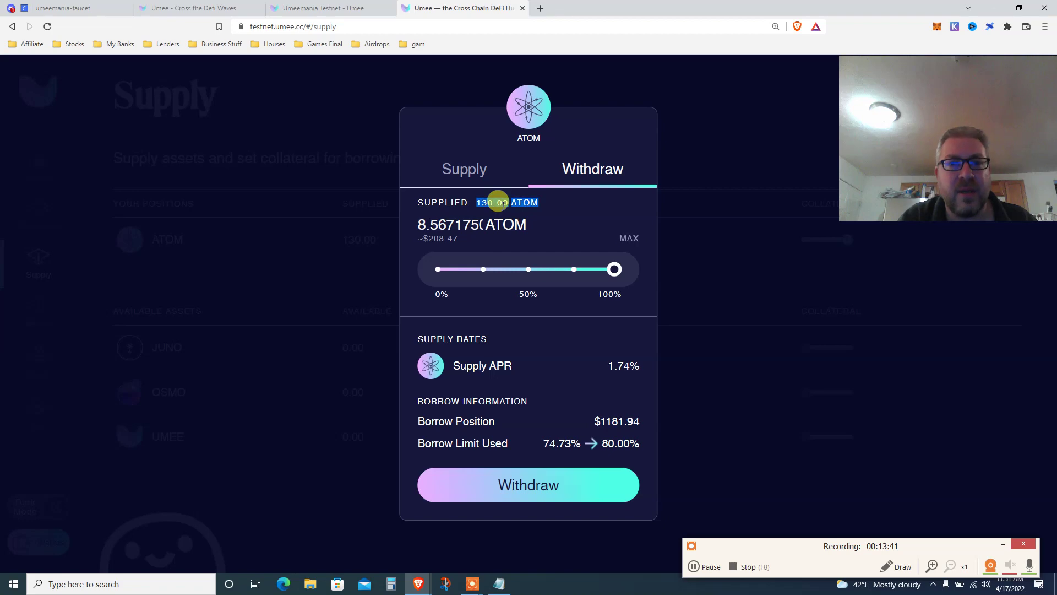
# - Withdraw 4.283587 ATOM (50% of maximum), approve in Keplr, and go to the Borrow page
pyautogui.doubleClick(428, 224)
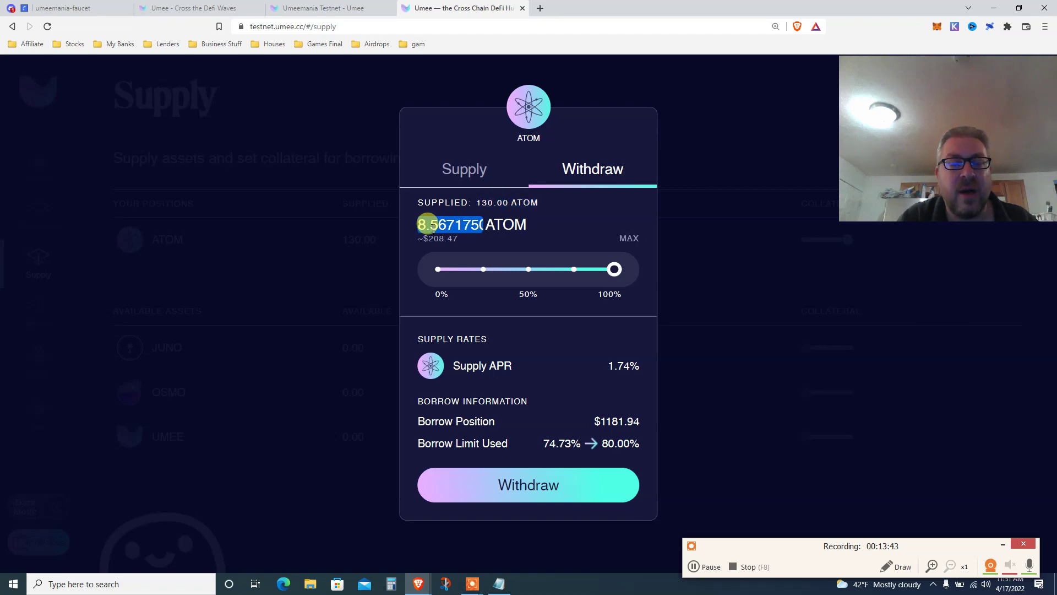
pyautogui.click(527, 269)
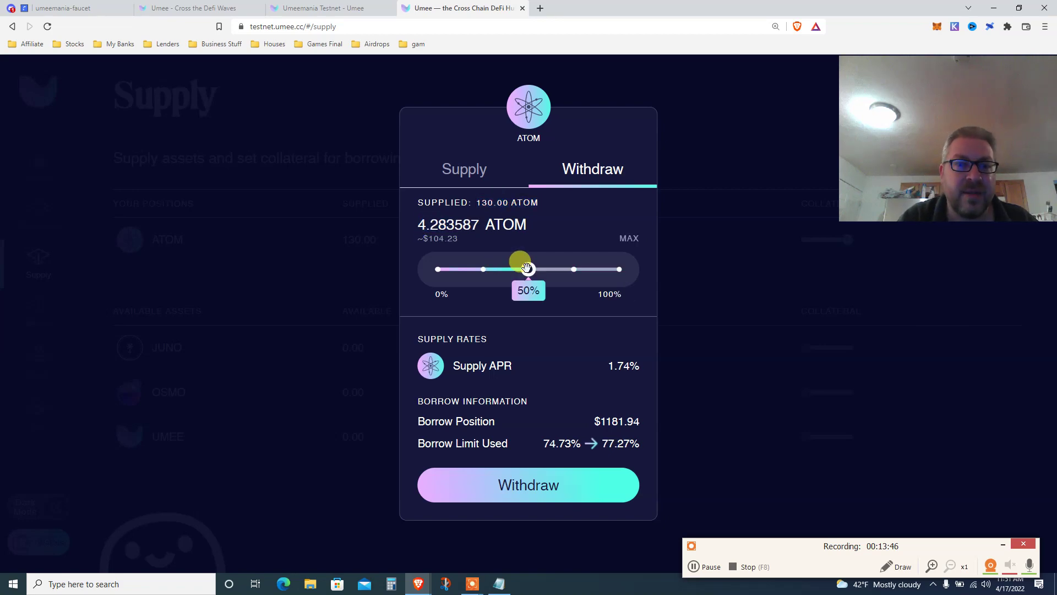
pyautogui.click(502, 481)
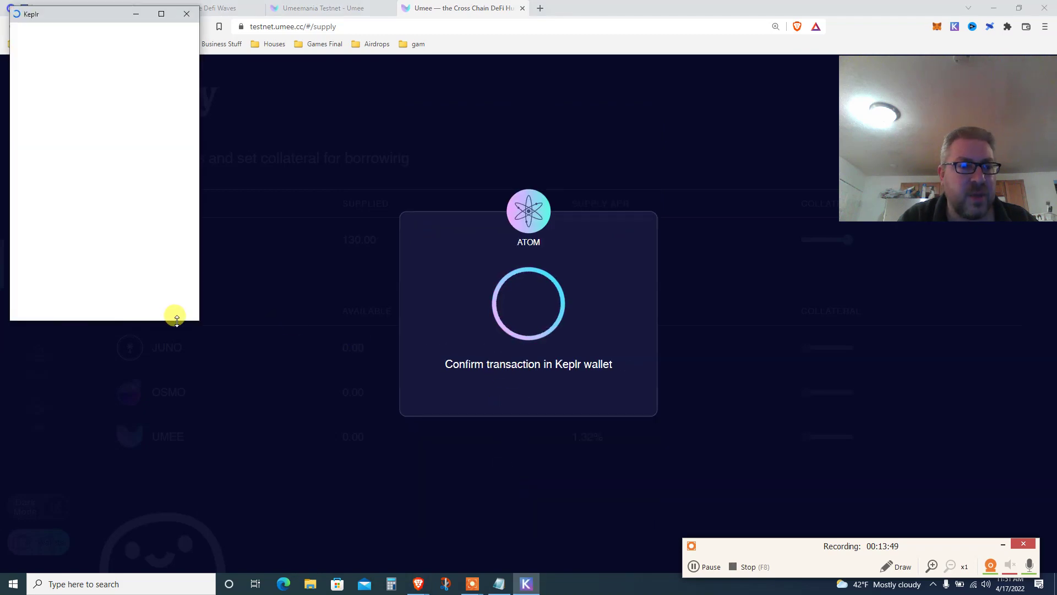
pyautogui.click(167, 326)
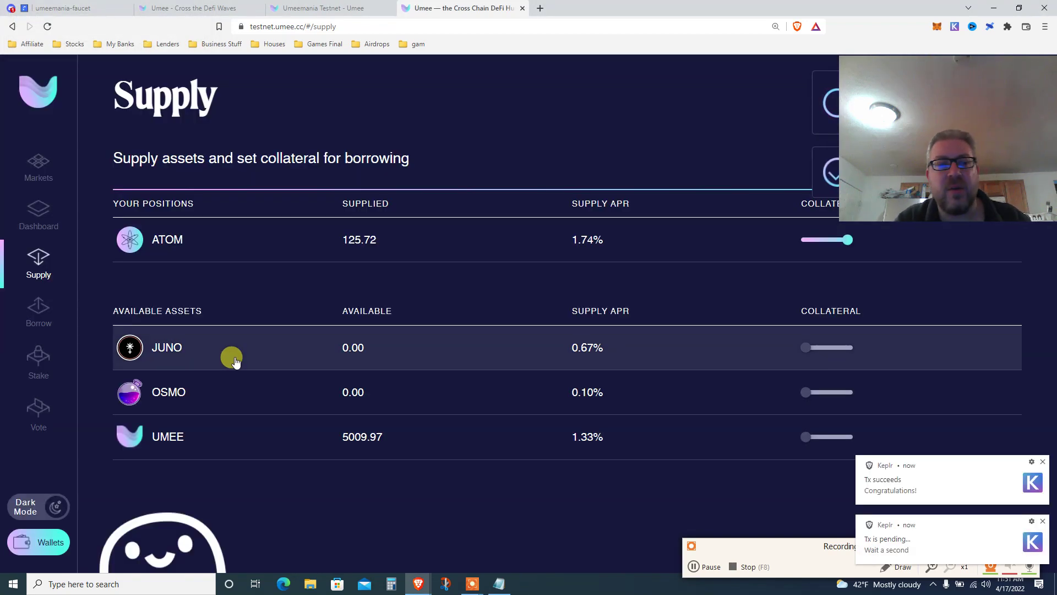
pyautogui.click(39, 321)
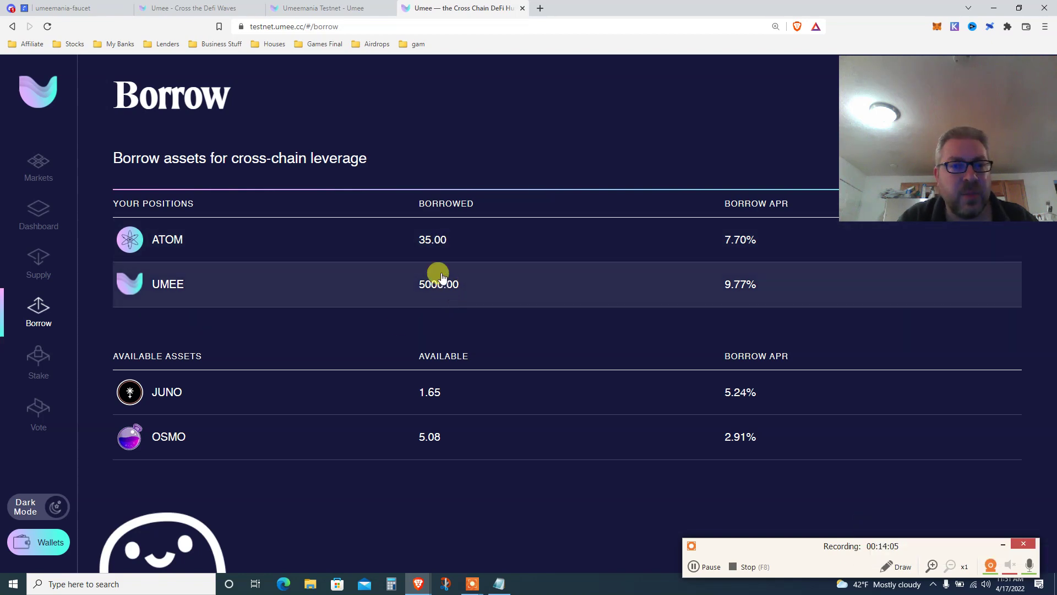
# - Repay 4.141793 ATOM of the ATOM loan (half the wallet balance), approve it in Keplr, then view the Dashboard
pyautogui.click(432, 242)
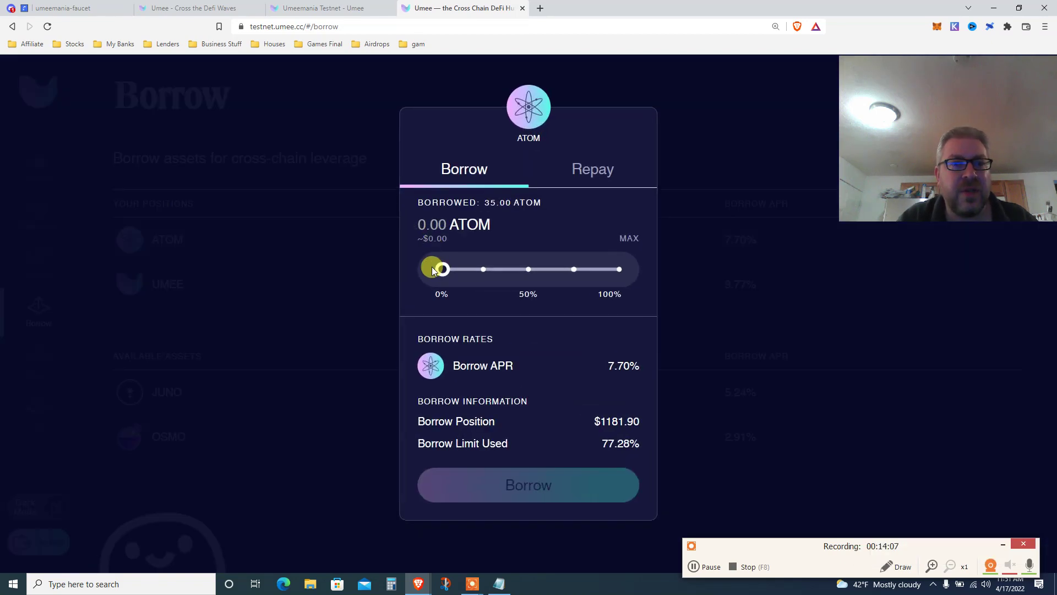
pyautogui.click(582, 172)
pyautogui.click(627, 241)
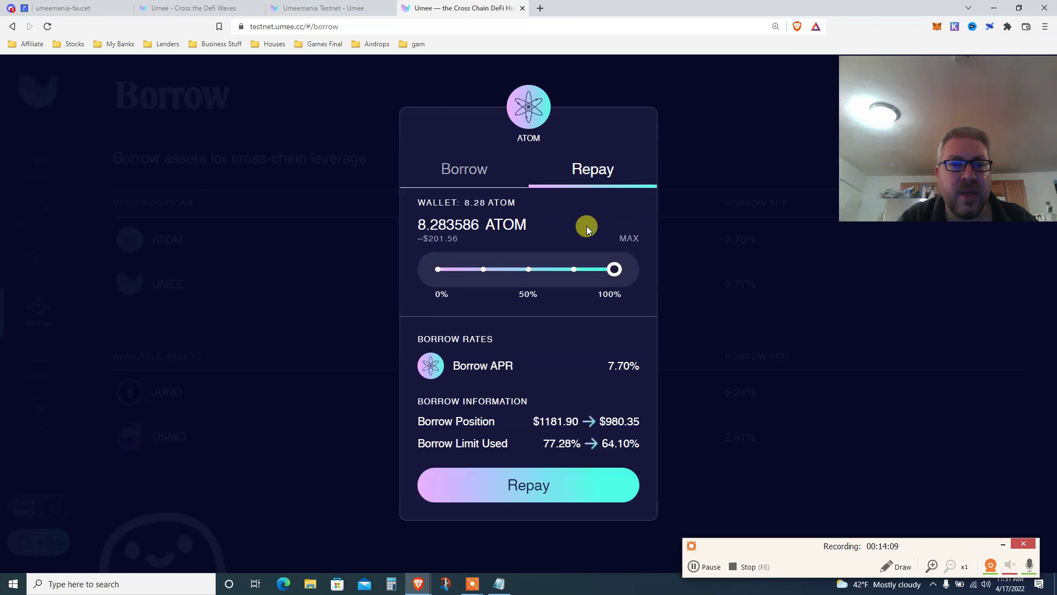
pyautogui.click(528, 269)
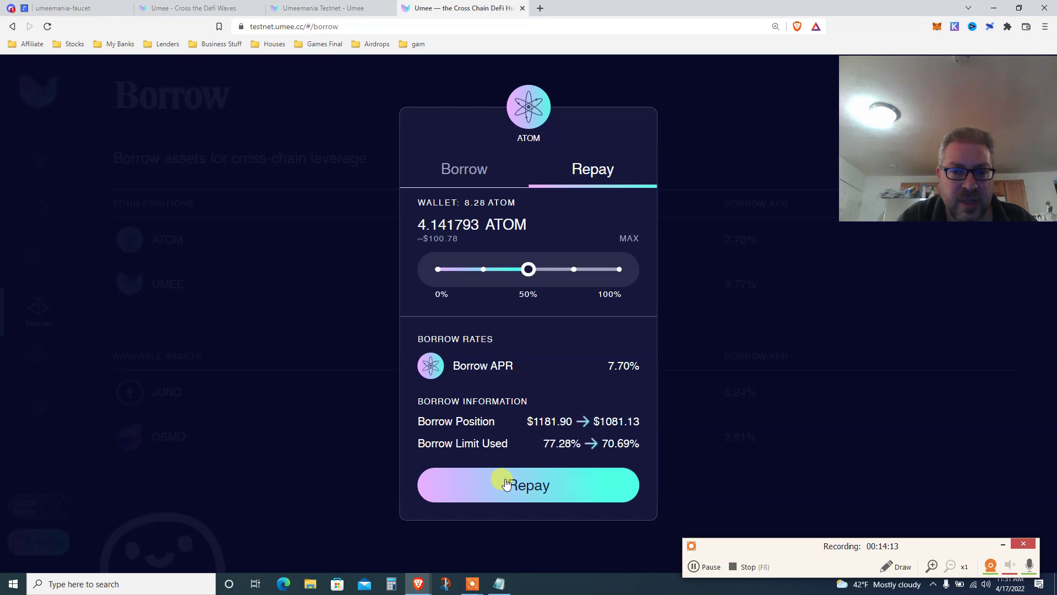
pyautogui.click(570, 486)
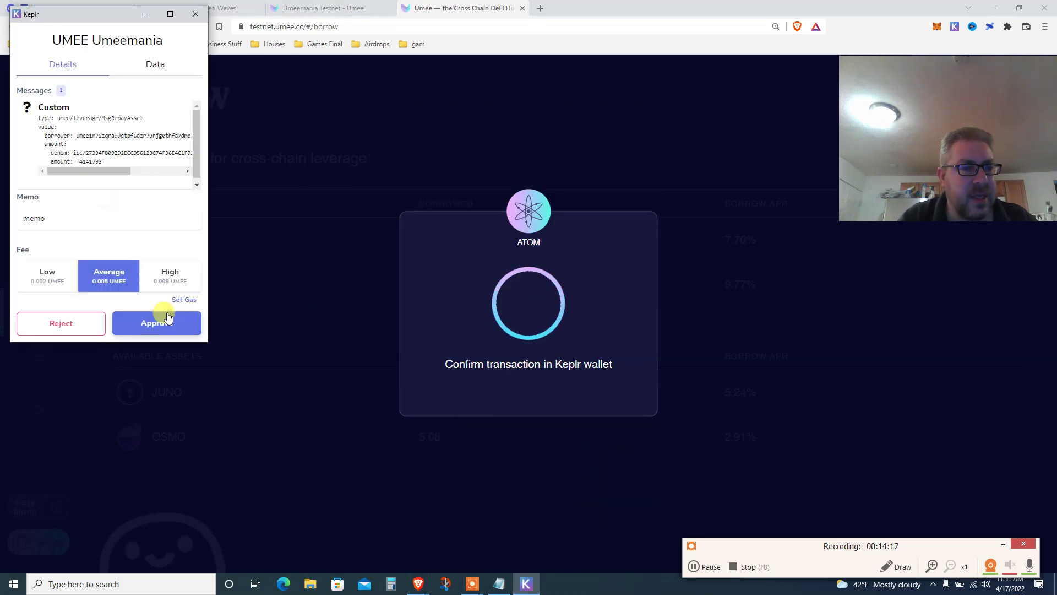
pyautogui.click(171, 323)
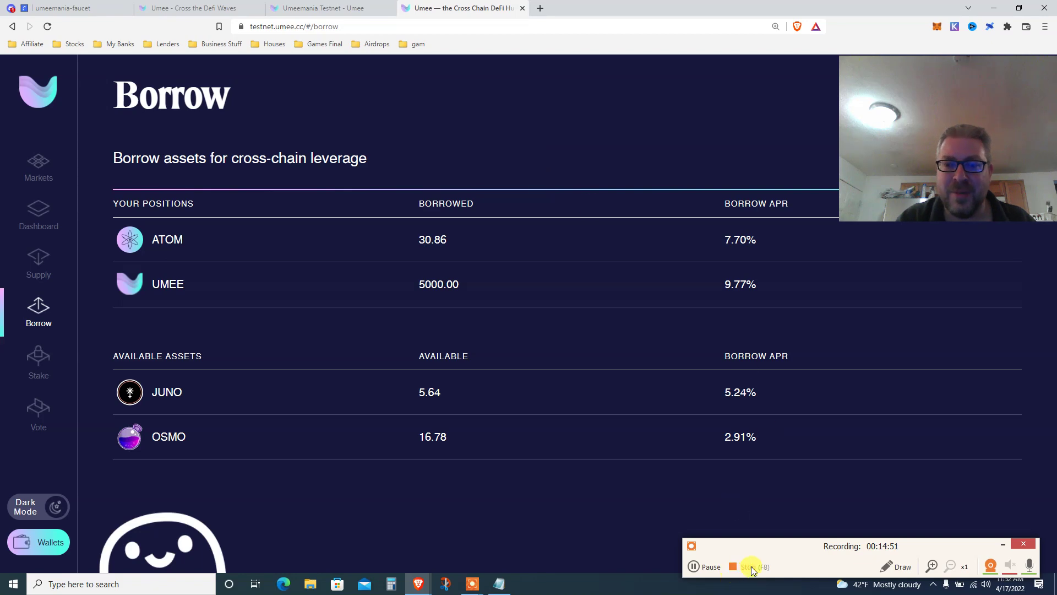
pyautogui.click(36, 217)
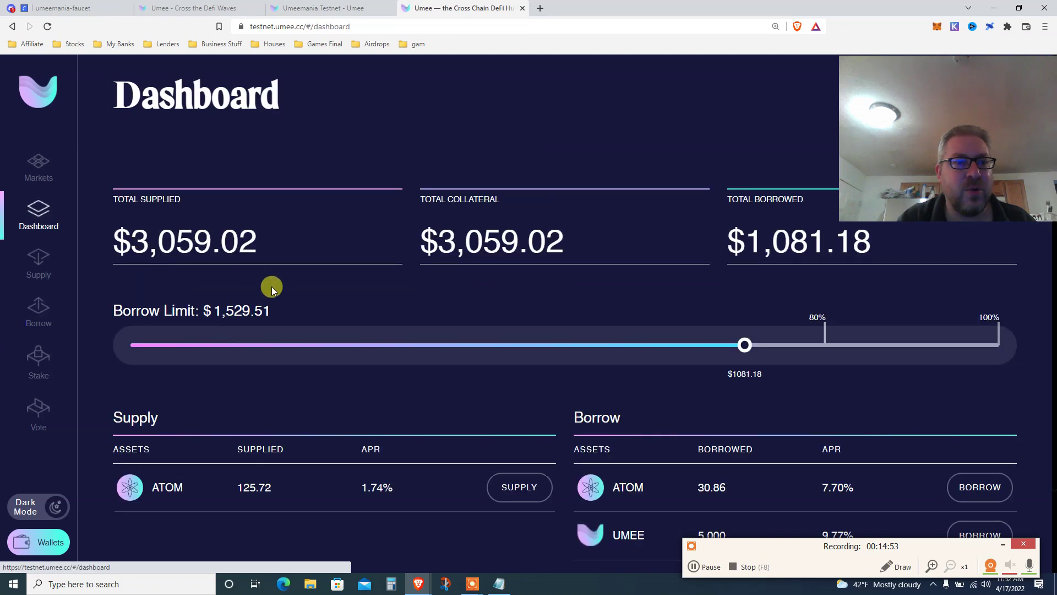